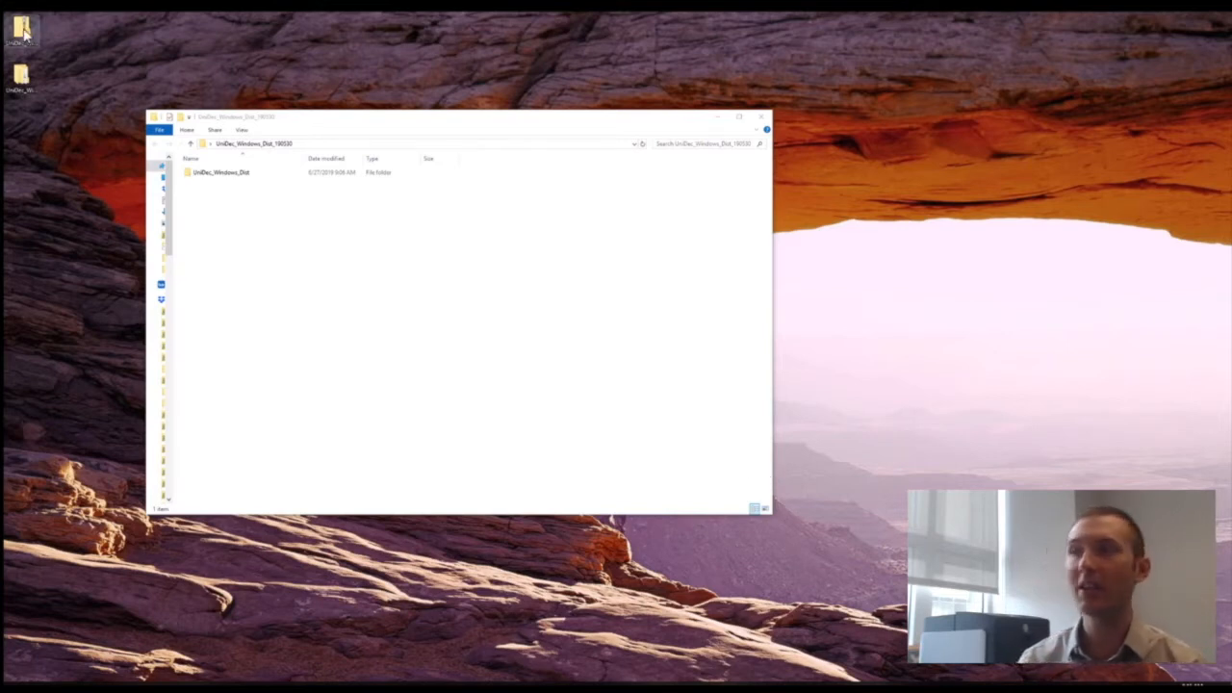
Launch GUI_UniDec from the UniDec_Windows_Dist folder and open the UniDec module for deconvolving MS and IM-MS data.
drag(267, 114, 463, 92)
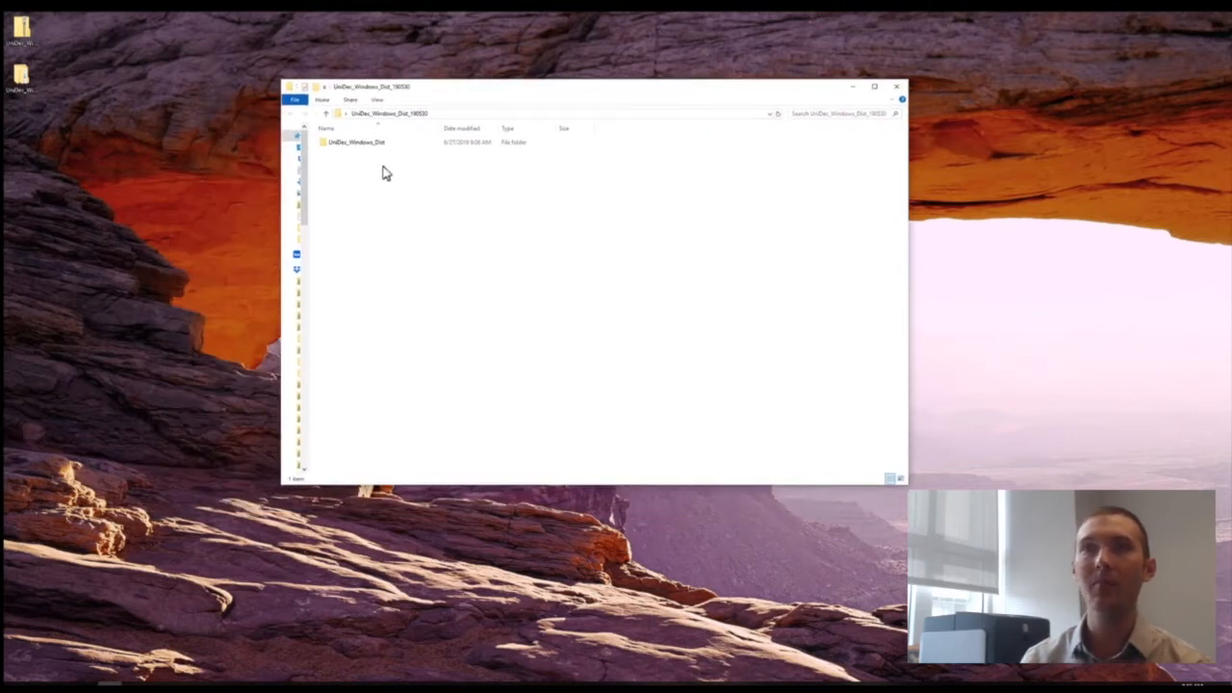
click(29, 40)
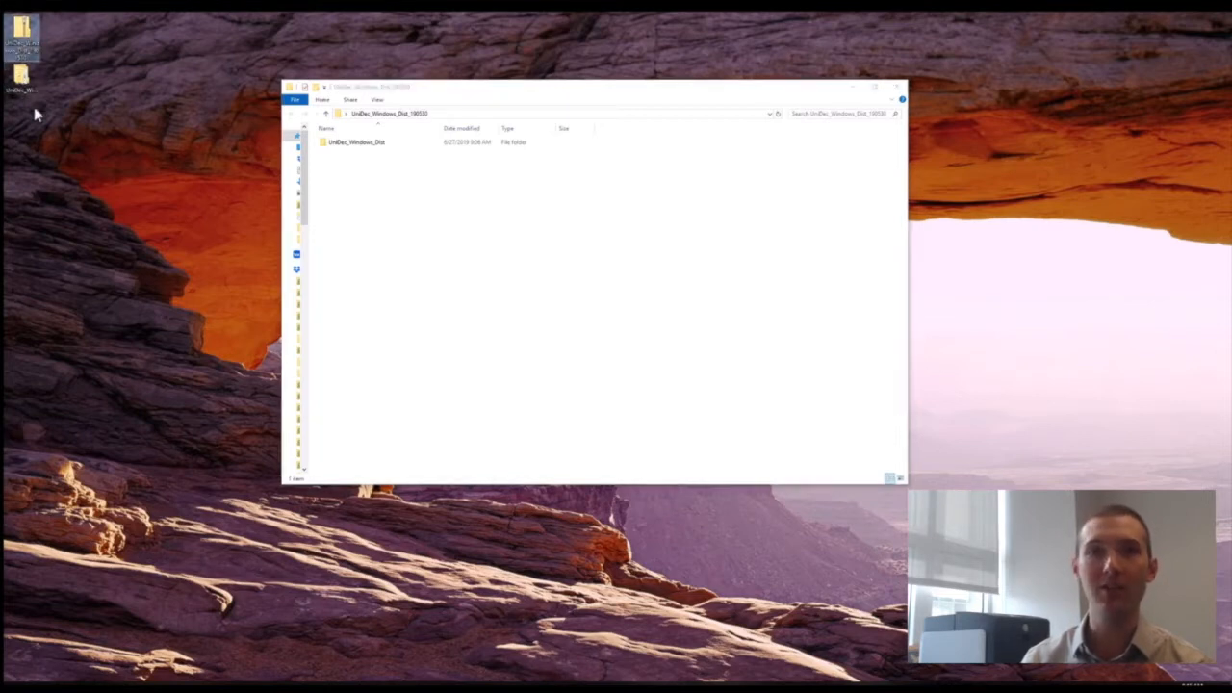
double_click(369, 151)
scroll(371, 321, down, 10)
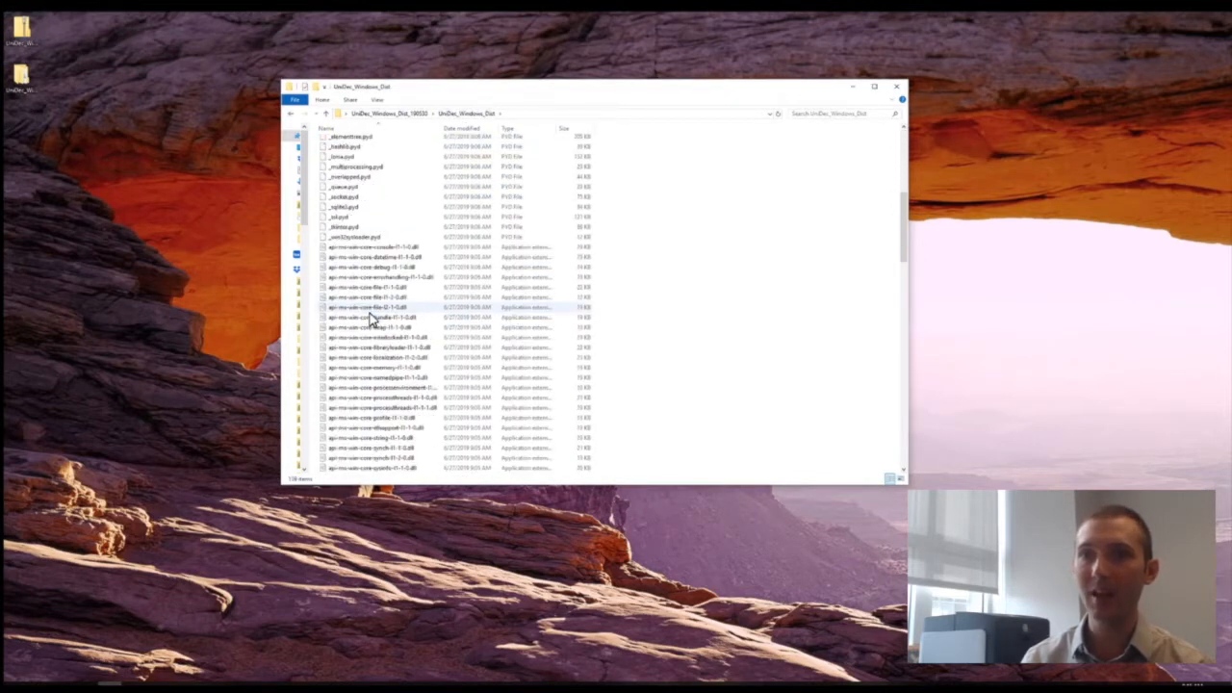
scroll(427, 198, down, 12)
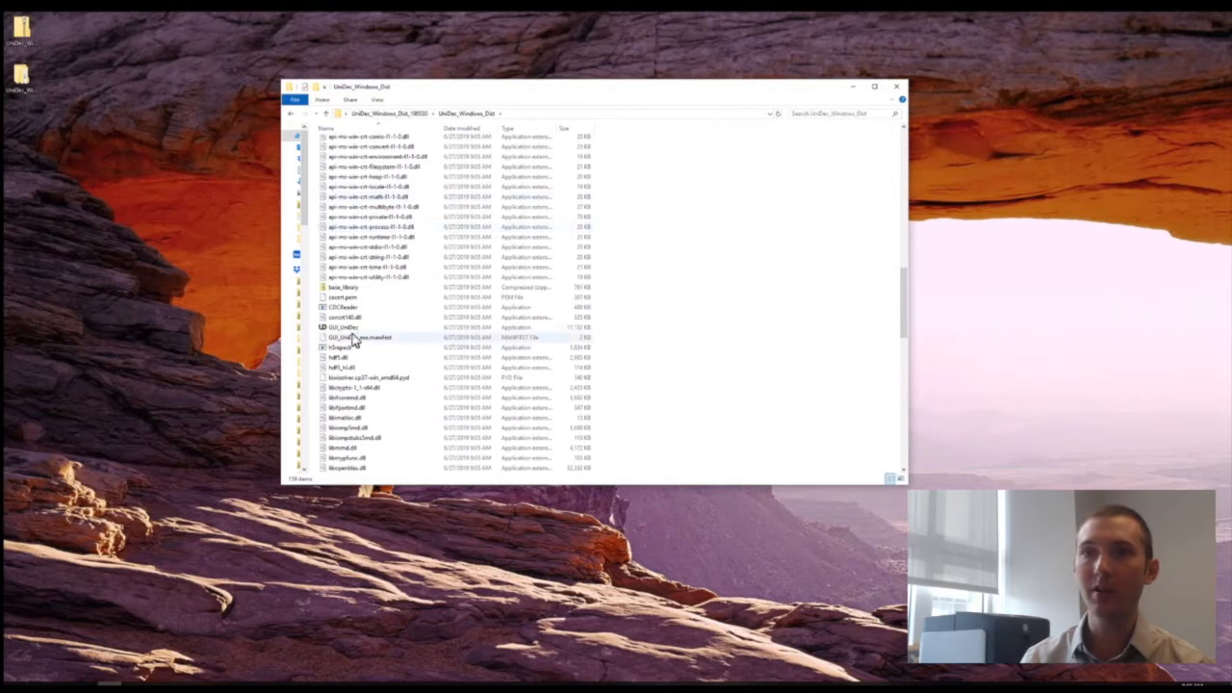
double_click(351, 328)
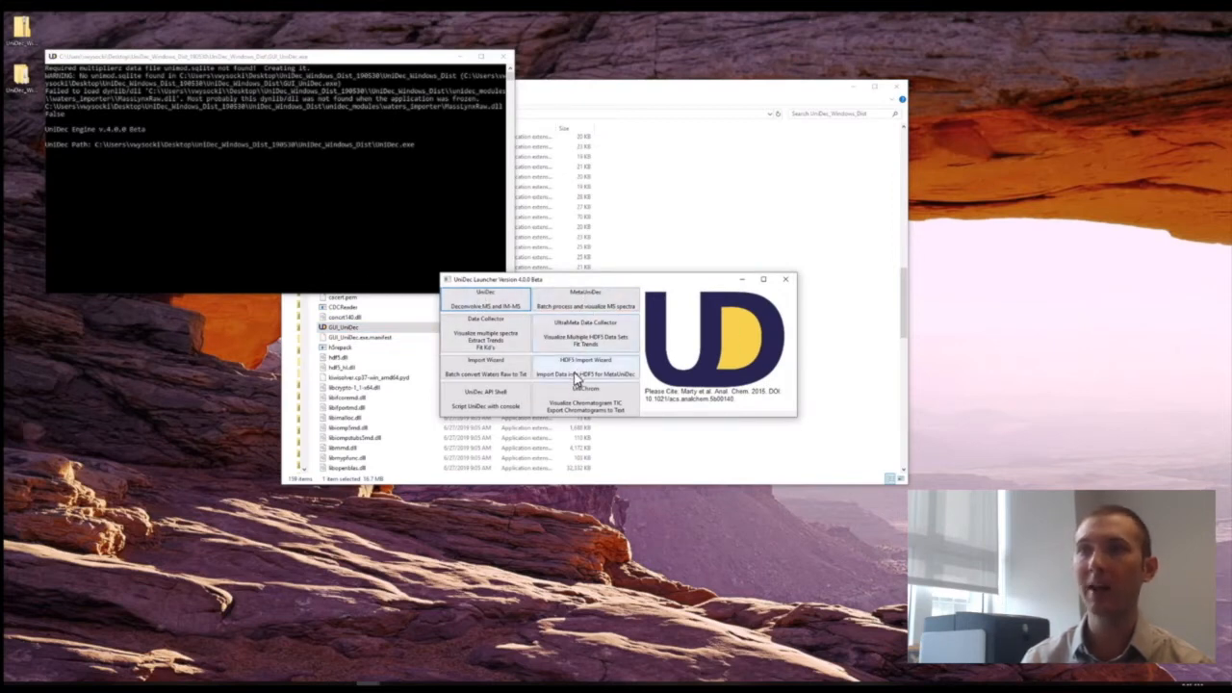
click(459, 301)
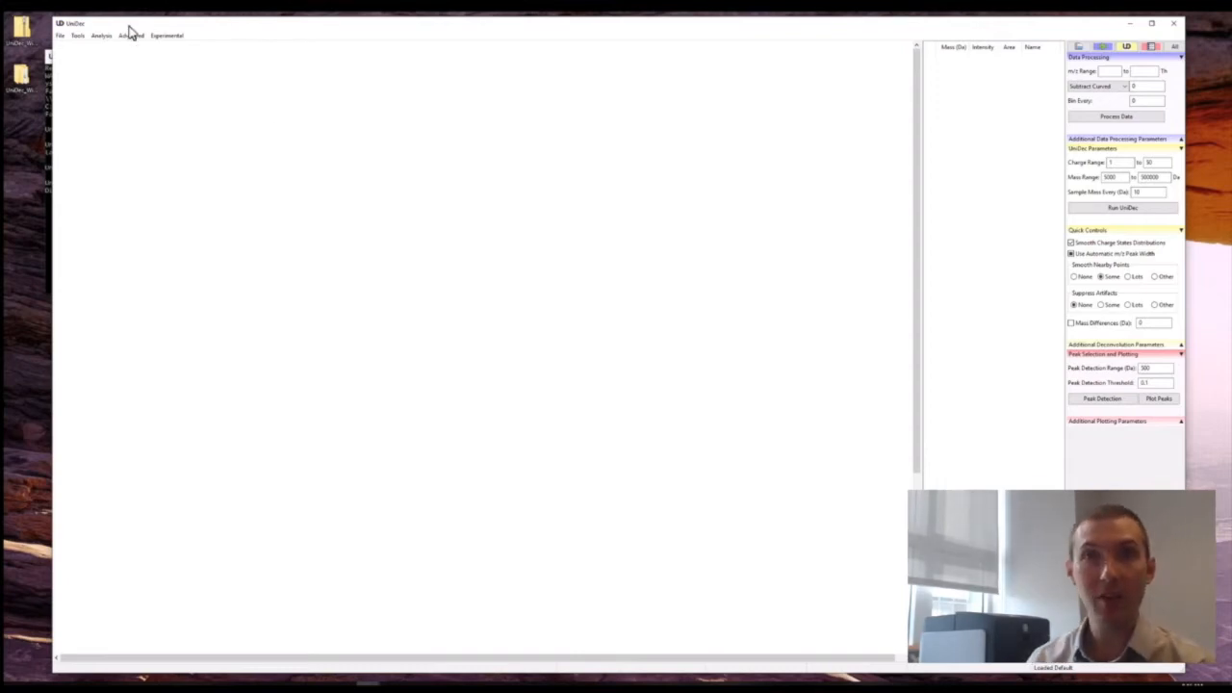
Load the BSA.txt example data set.
click(58, 36)
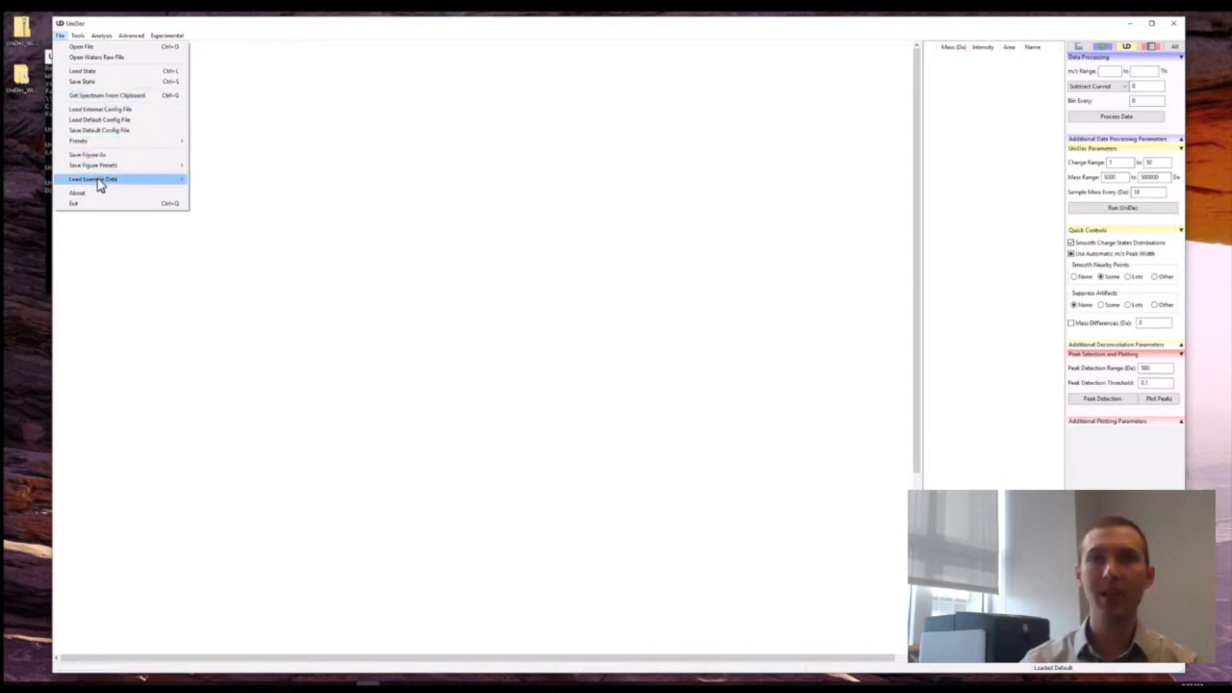
mouse_move(97, 179)
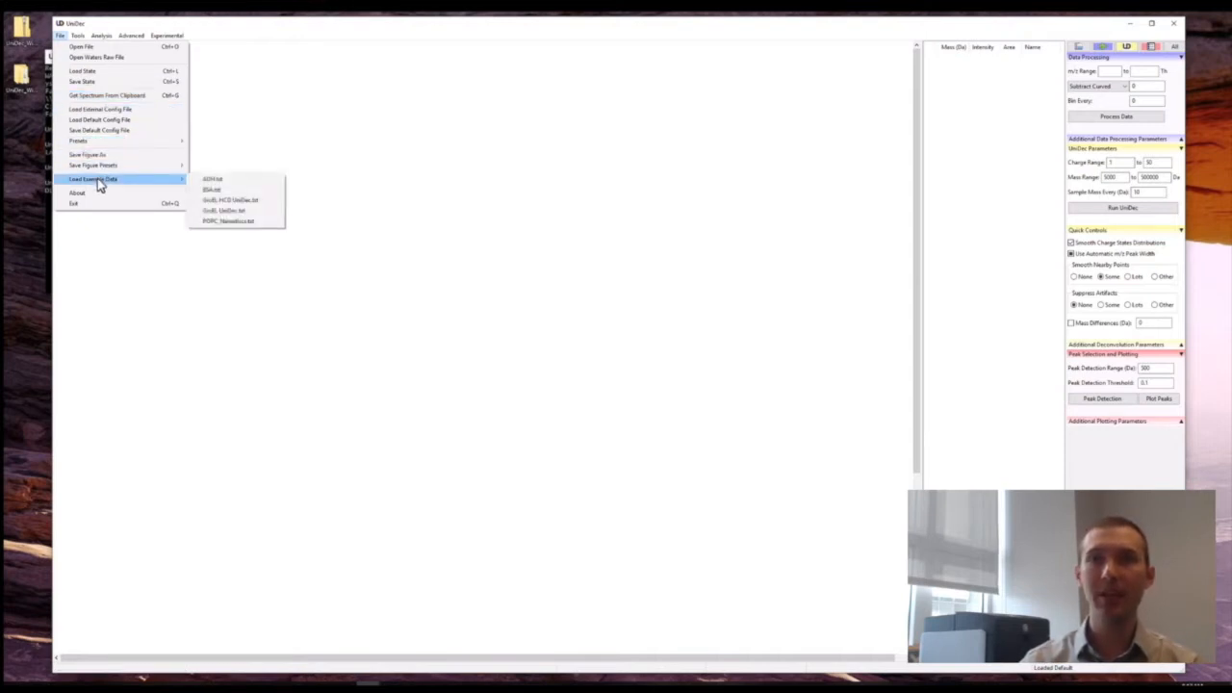
click(206, 191)
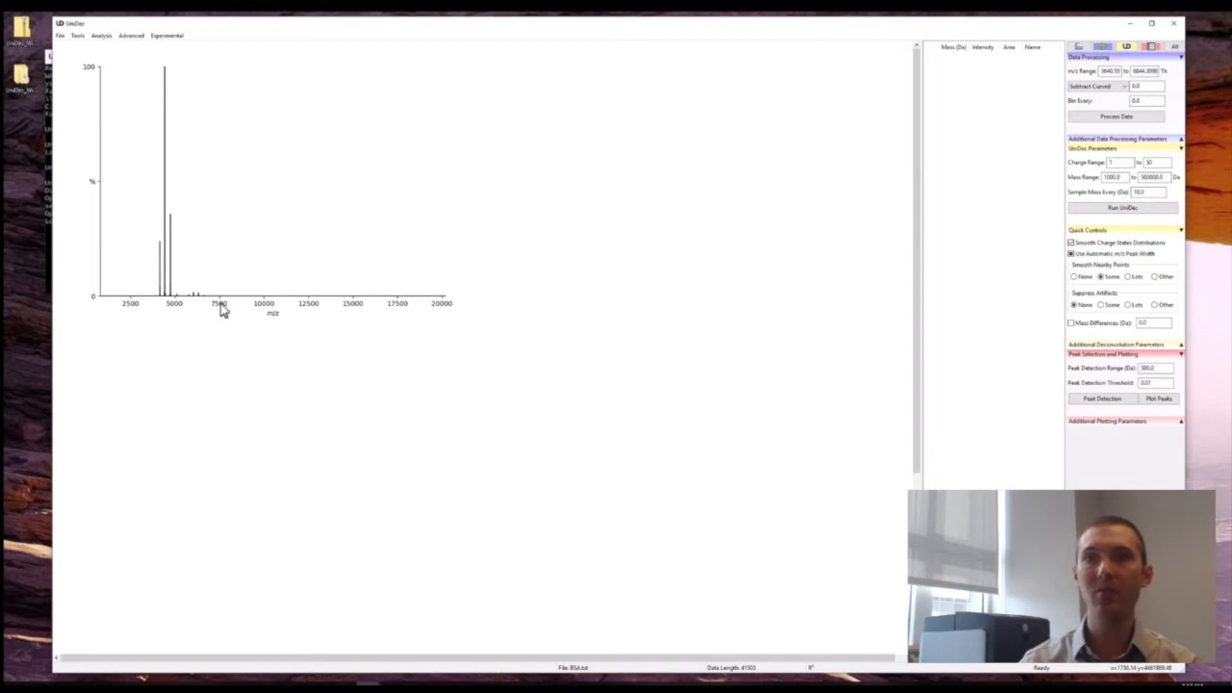
Apply the High-resolution Native preset to the loaded BSA data.
click(61, 36)
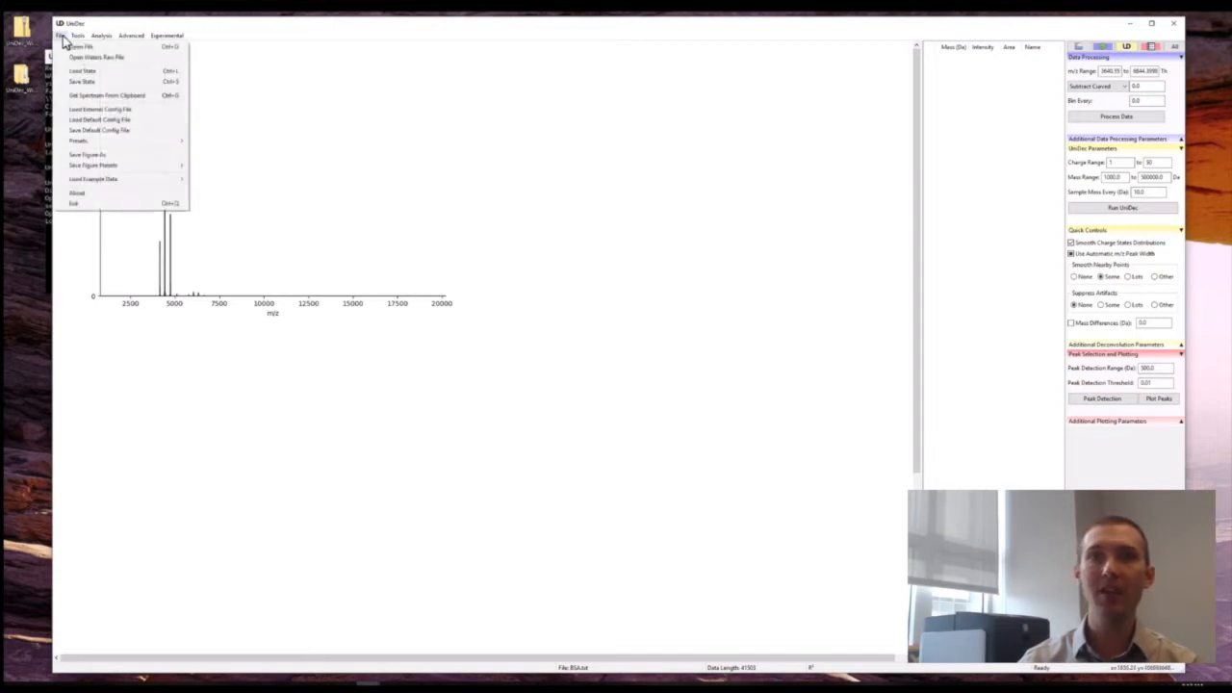
mouse_move(118, 142)
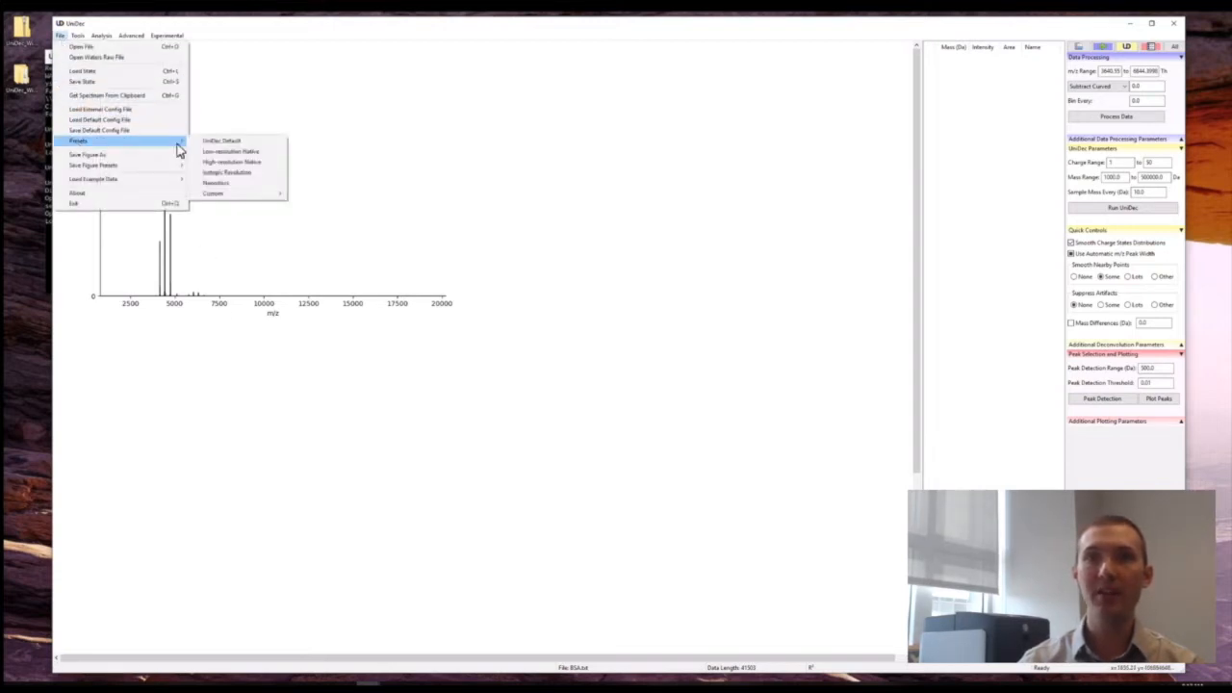
click(207, 164)
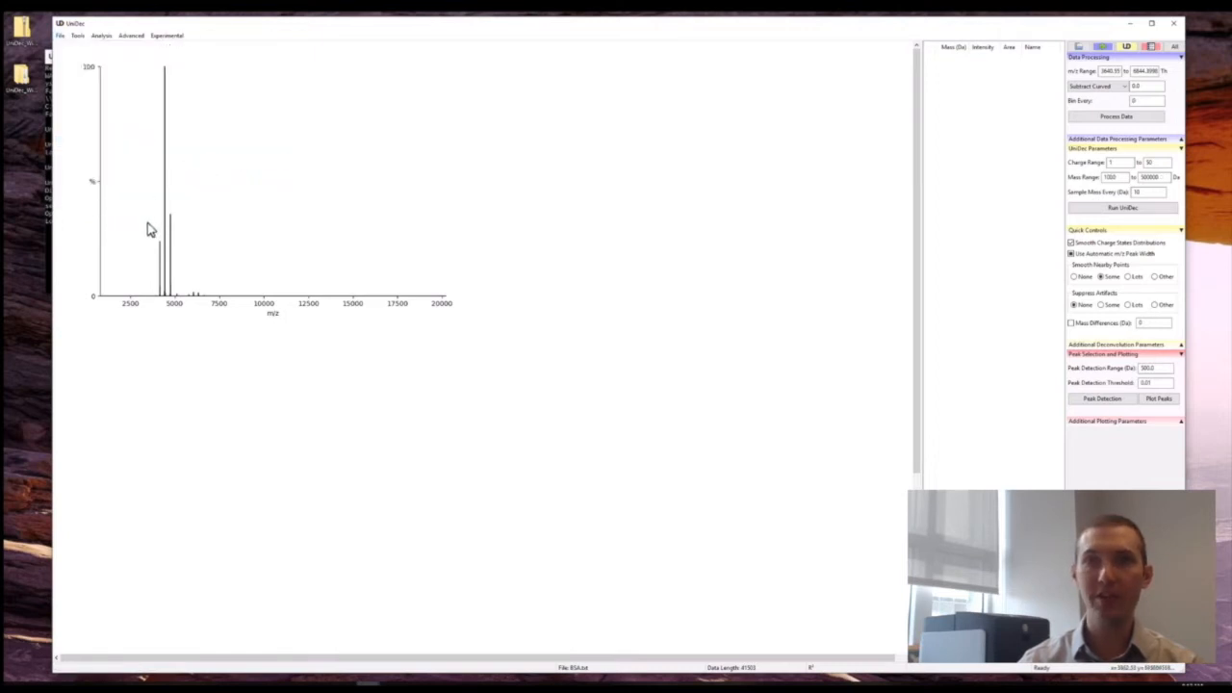
Set the m/z range to 2500 to 7500 Th and process the data.
double_click(1105, 71)
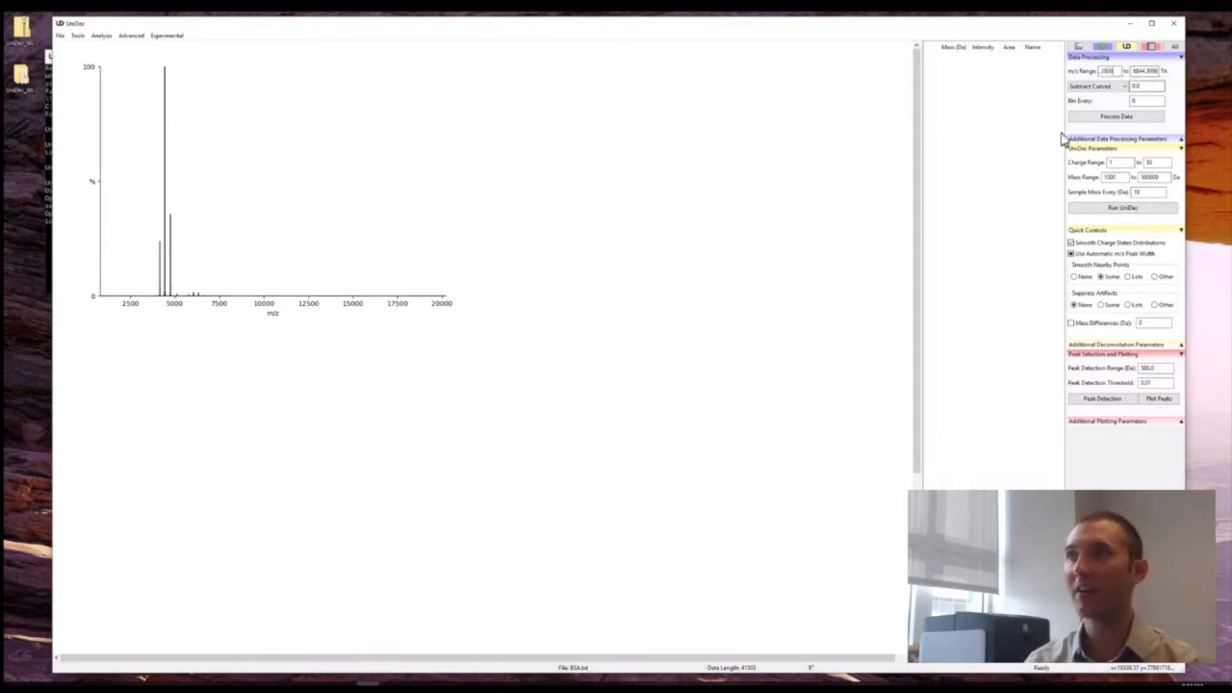
double_click(1146, 71)
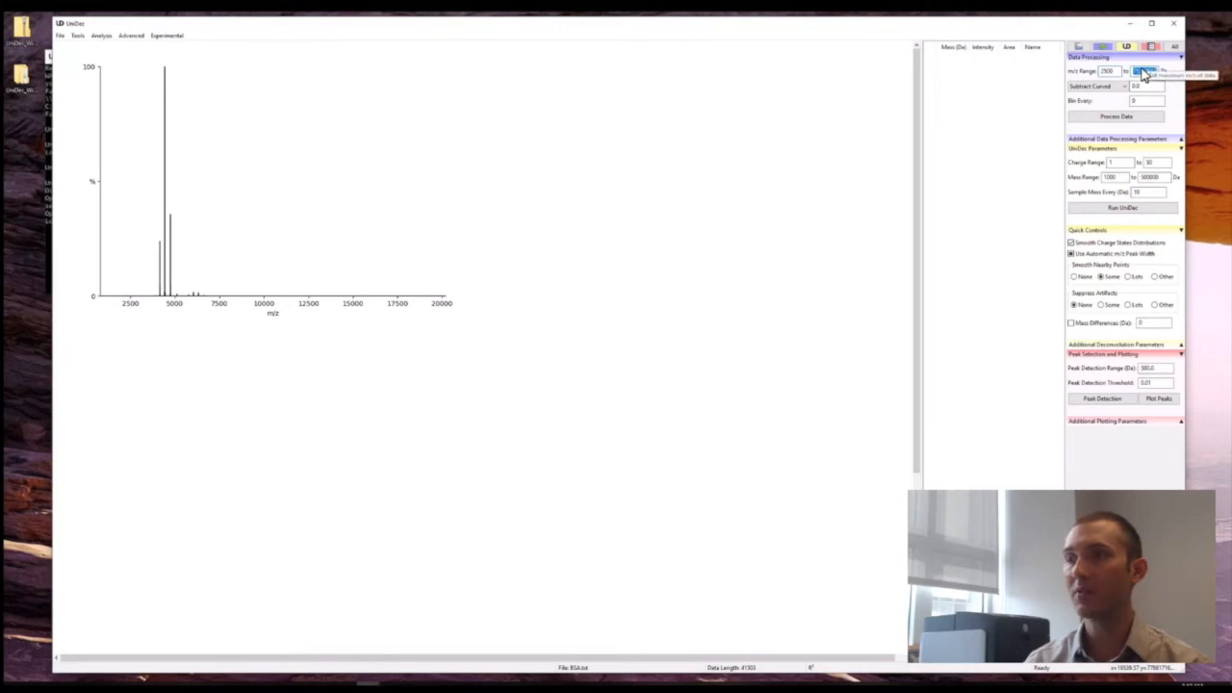
text(70)
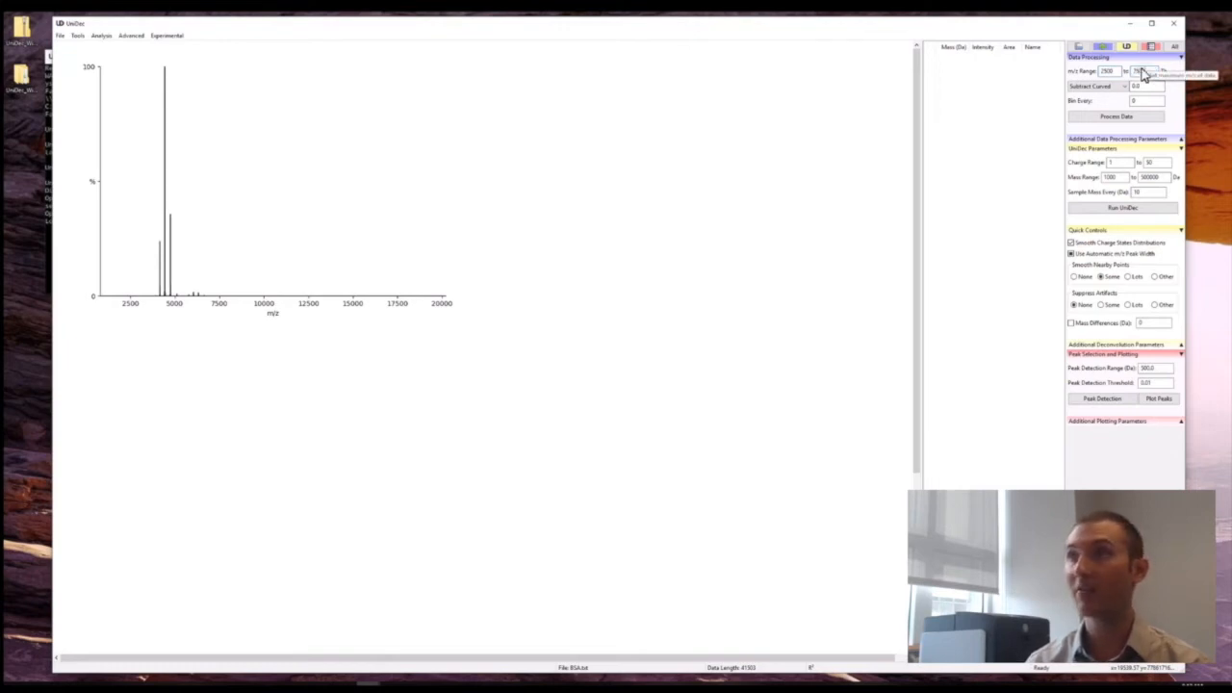
click(1139, 120)
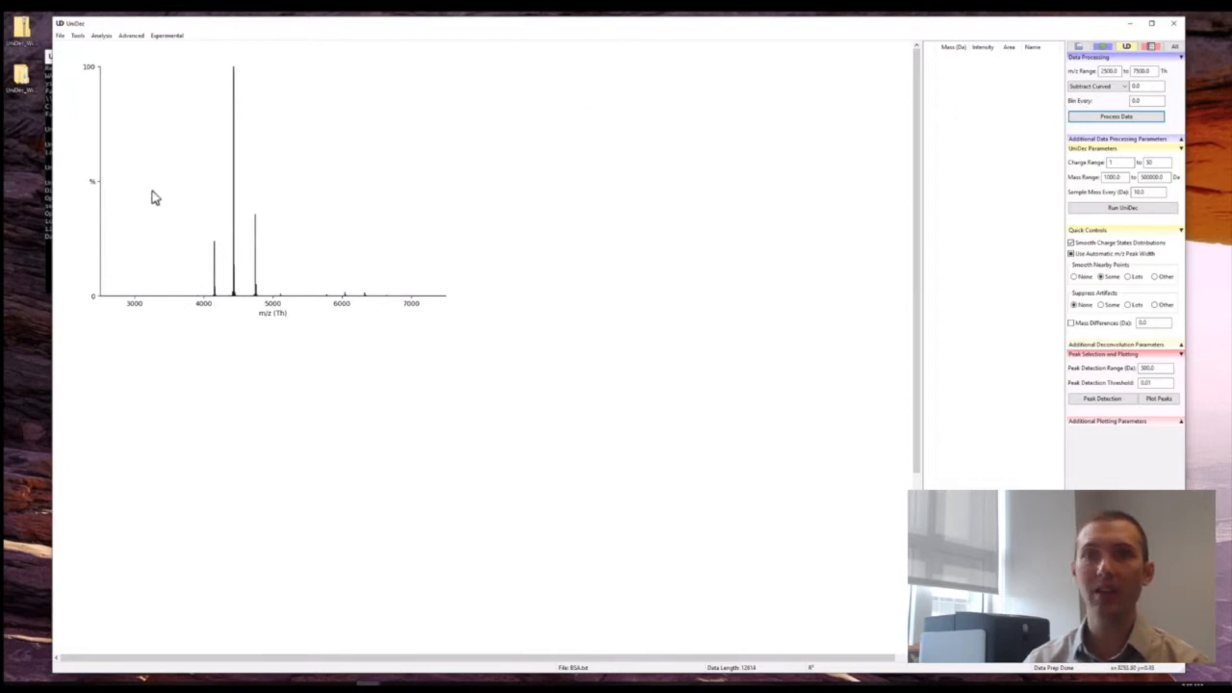
Narrow the m/z range on the spectrum to about 3500 to 7000 Th, reprocess the data, and run the UniDec deconvolution.
drag(168, 279, 410, 277)
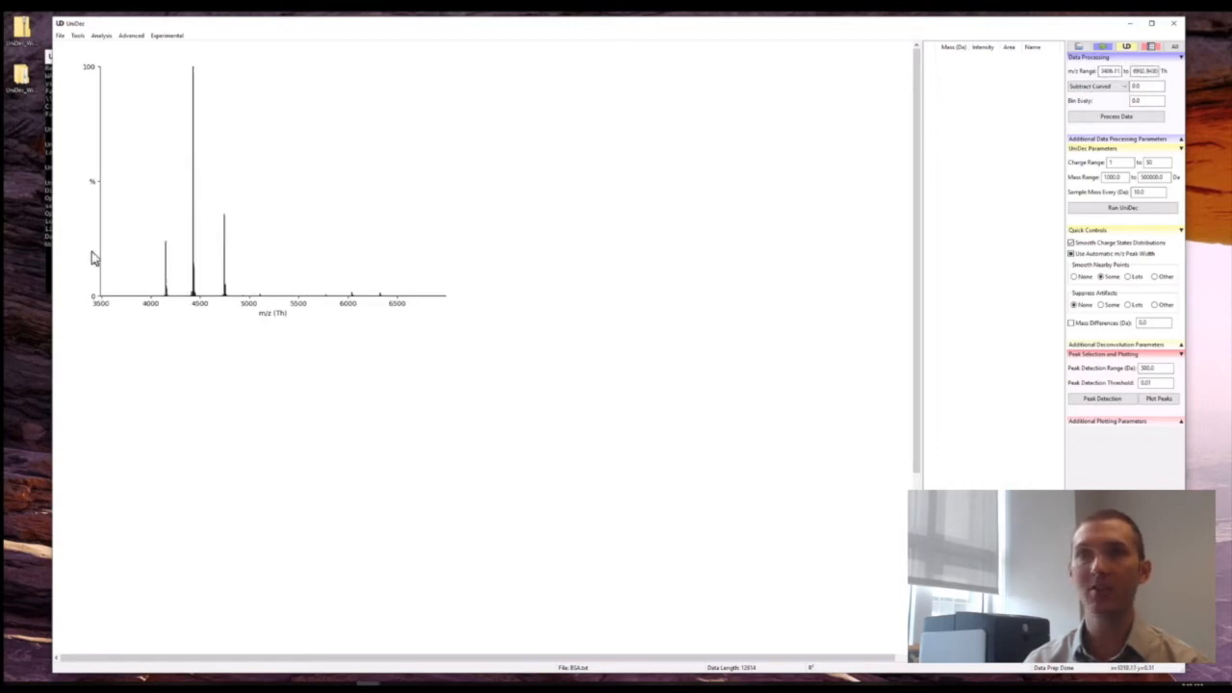
click(1097, 123)
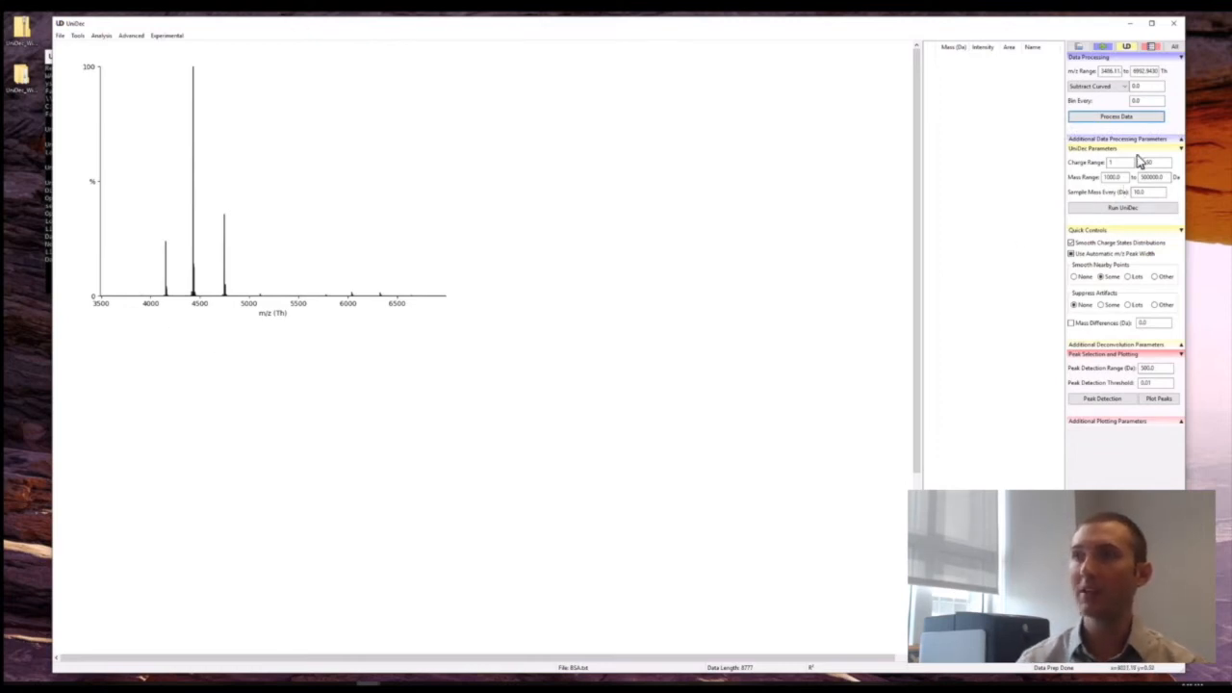
click(1096, 212)
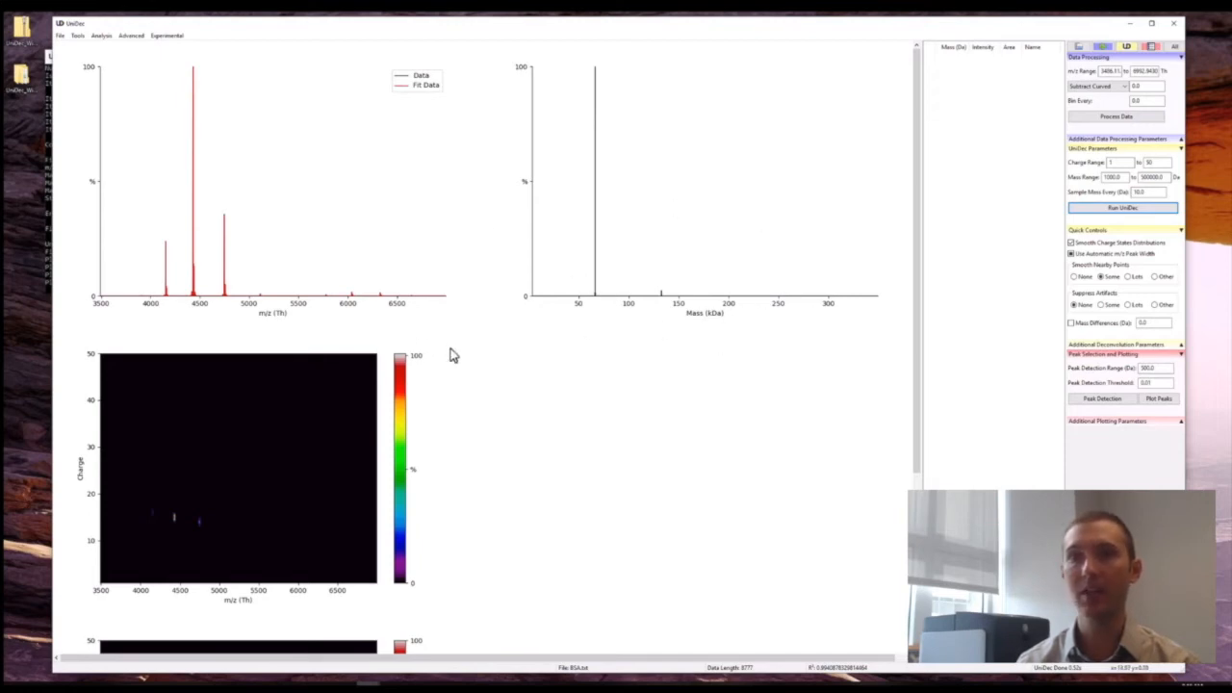
Examine the charge state signals up close in the m/z-versus-charge and mass-versus-charge plots, and restore each plot's full range.
scroll(481, 353, down, 5)
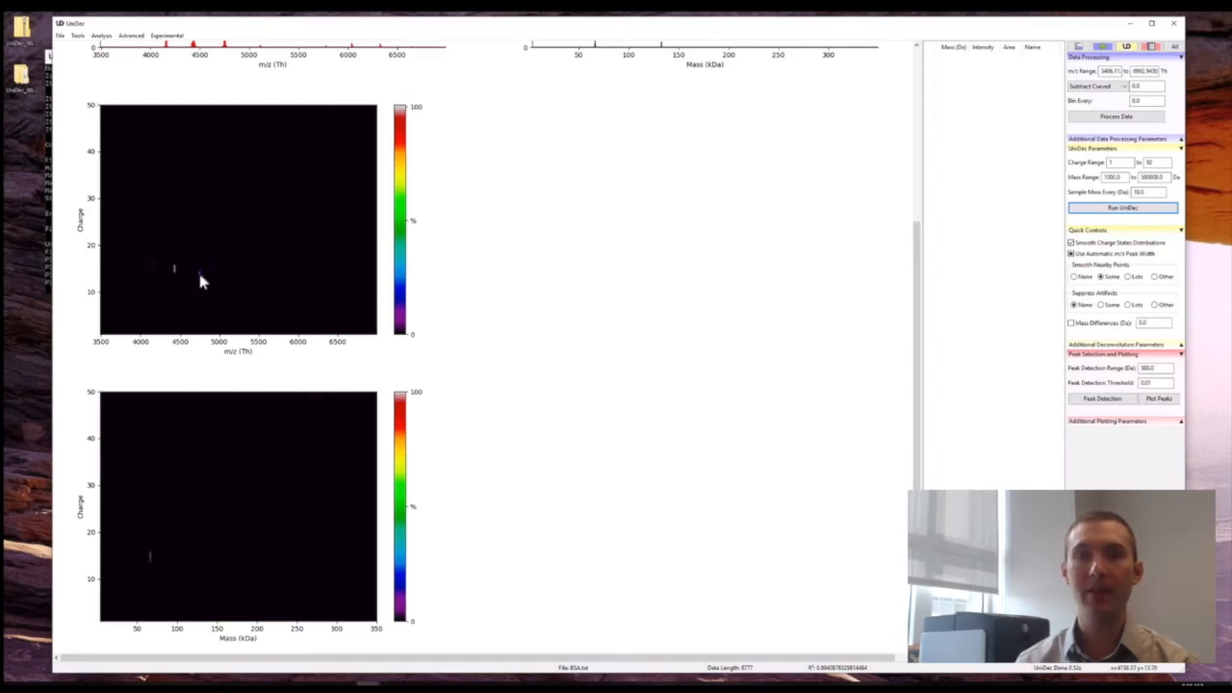
drag(128, 232, 219, 293)
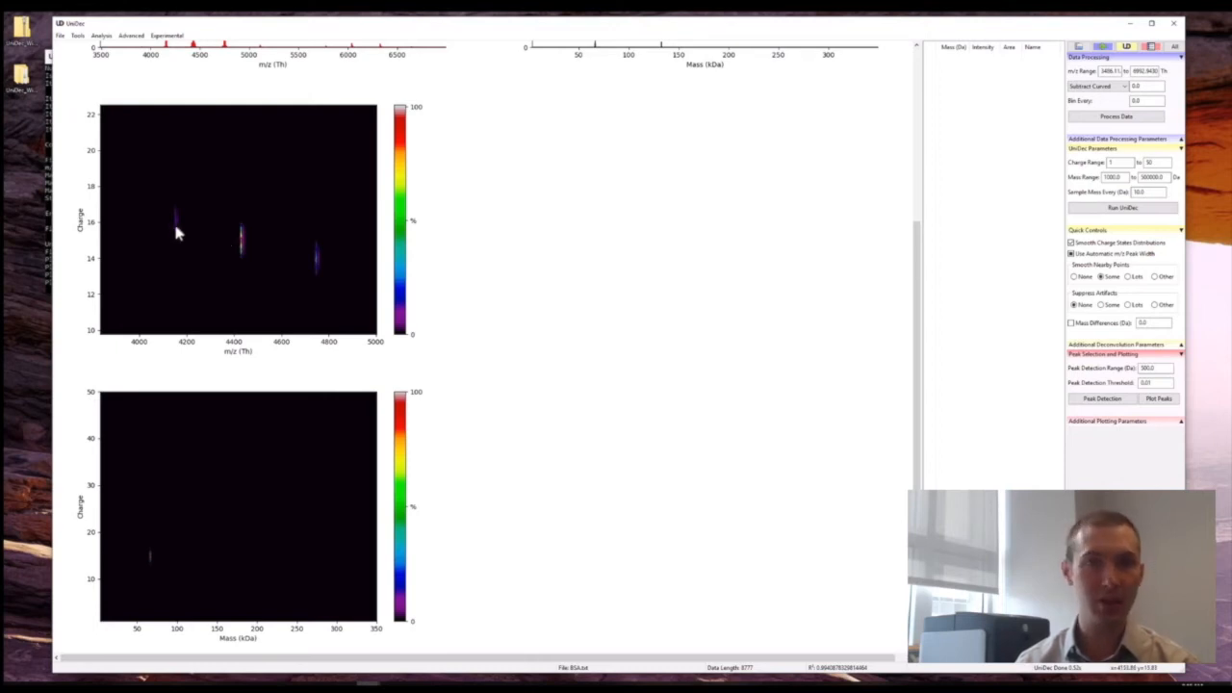
click(246, 217)
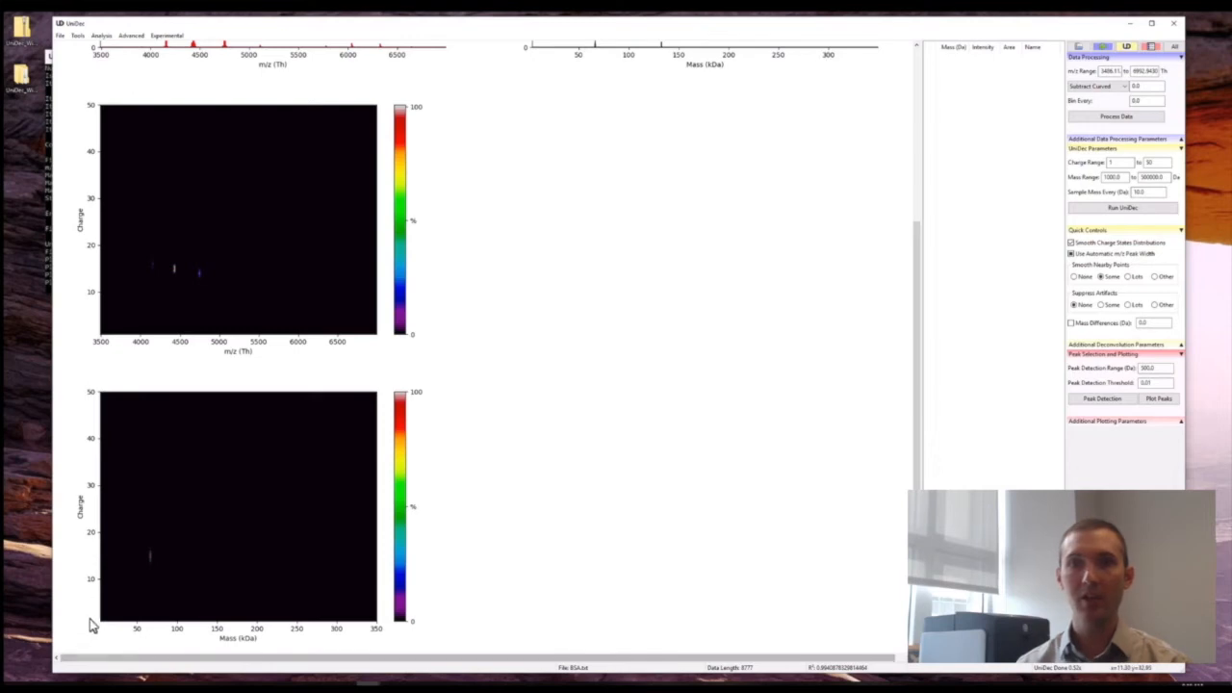
drag(170, 581, 171, 584)
drag(196, 444, 231, 573)
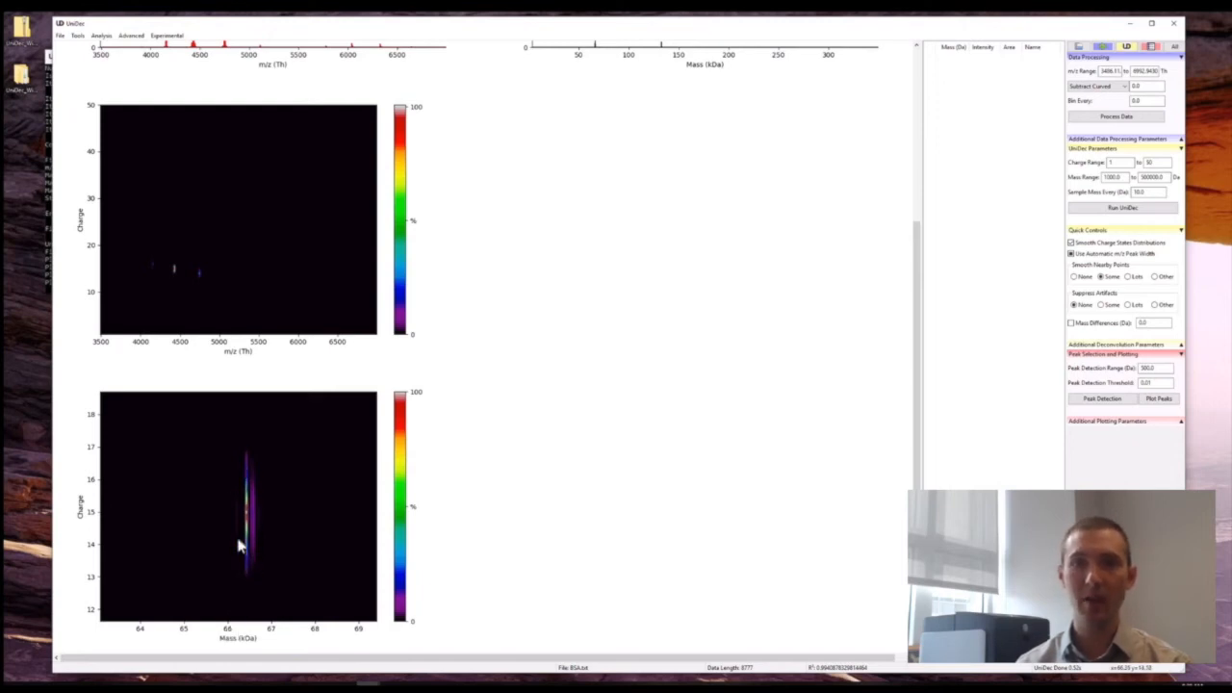
click(249, 485)
scroll(530, 463, up, 5)
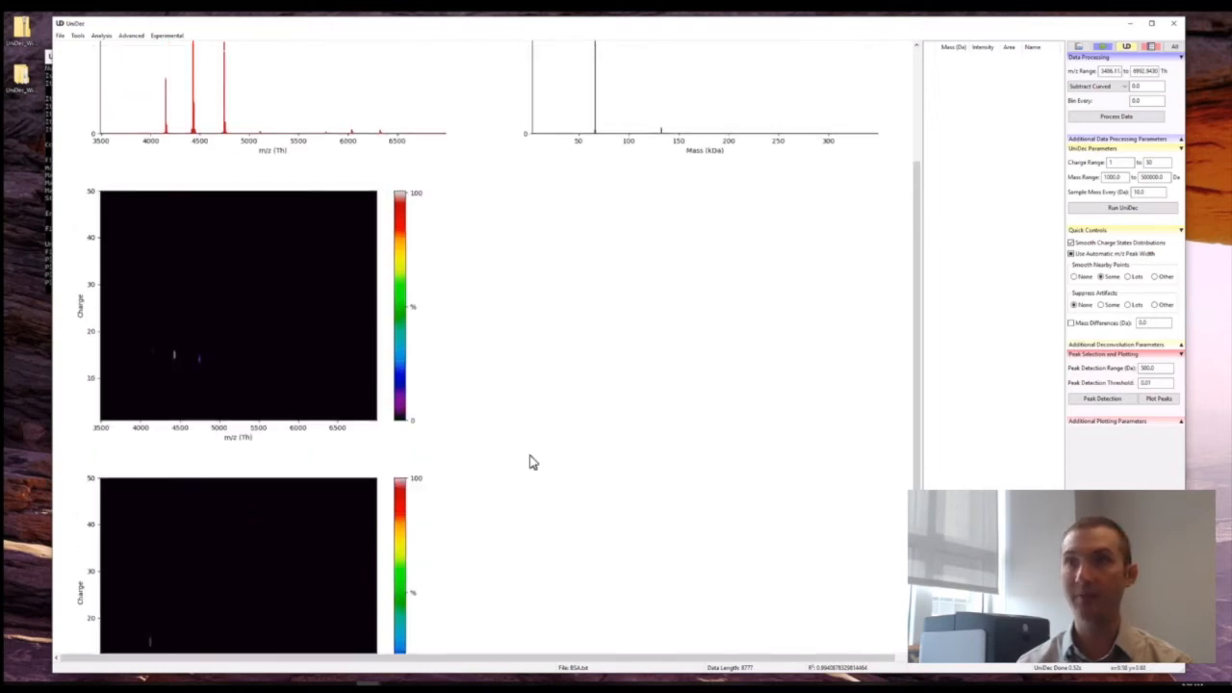
click(775, 119)
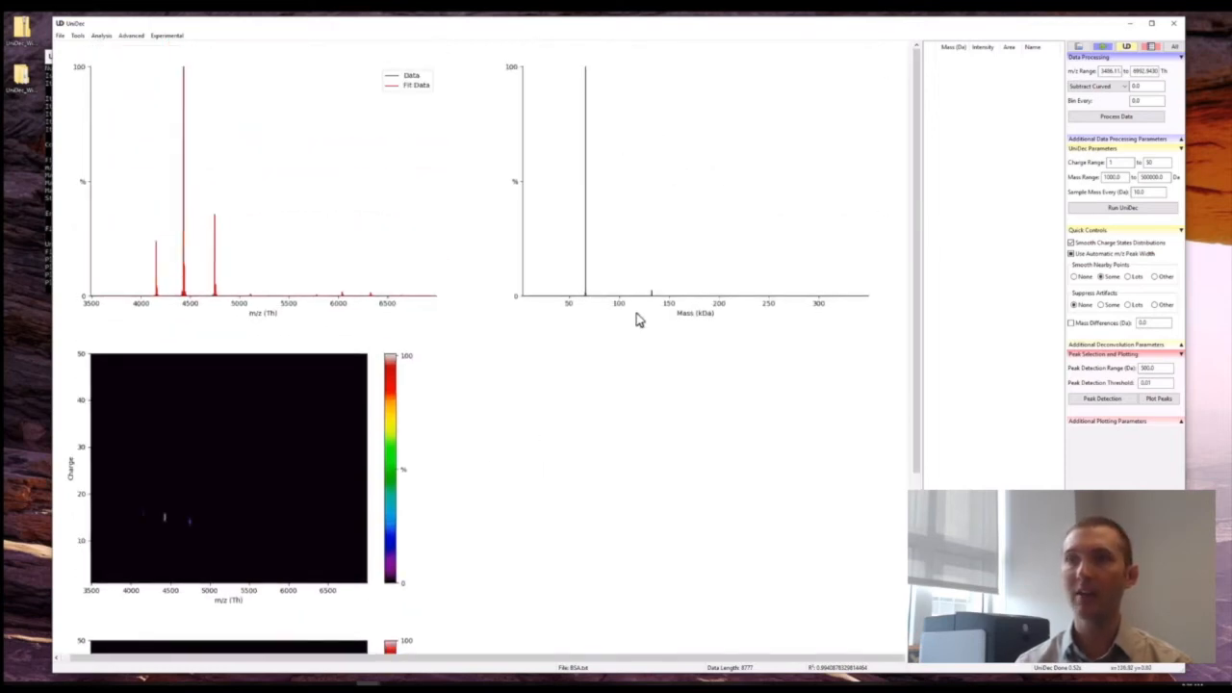
Run peak detection with the preset settings and zoom the mass spectrum to about 63 to 68 kDa.
click(1104, 399)
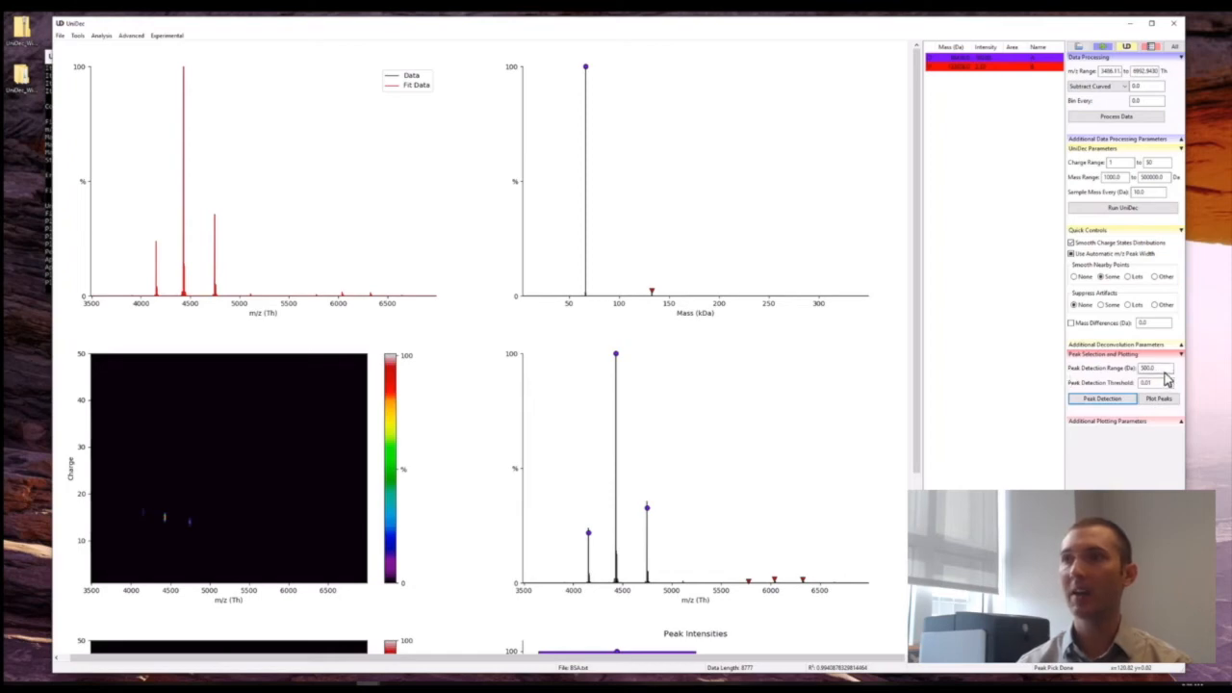
drag(1163, 371, 1121, 372)
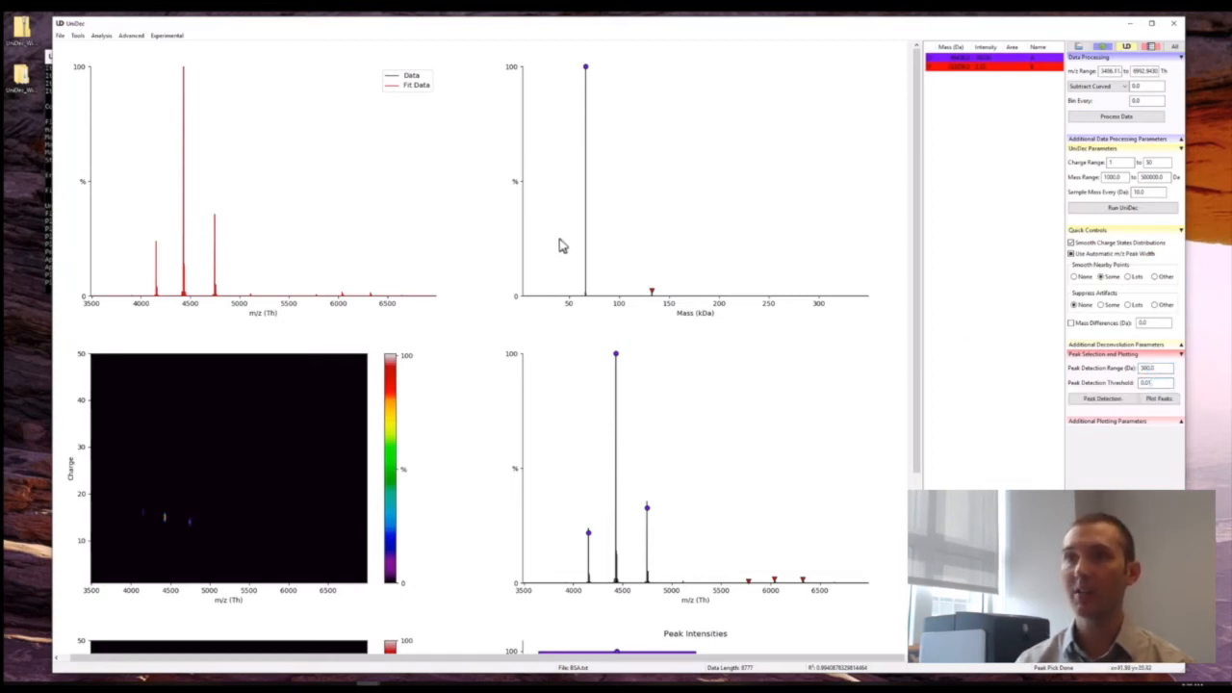
drag(582, 274, 739, 281)
Set the peak detection range to 50 Da, rerun peak detection, and inspect the mass spectrum from about 65.7 to 67 kDa.
drag(1158, 370, 1100, 365)
text(50)
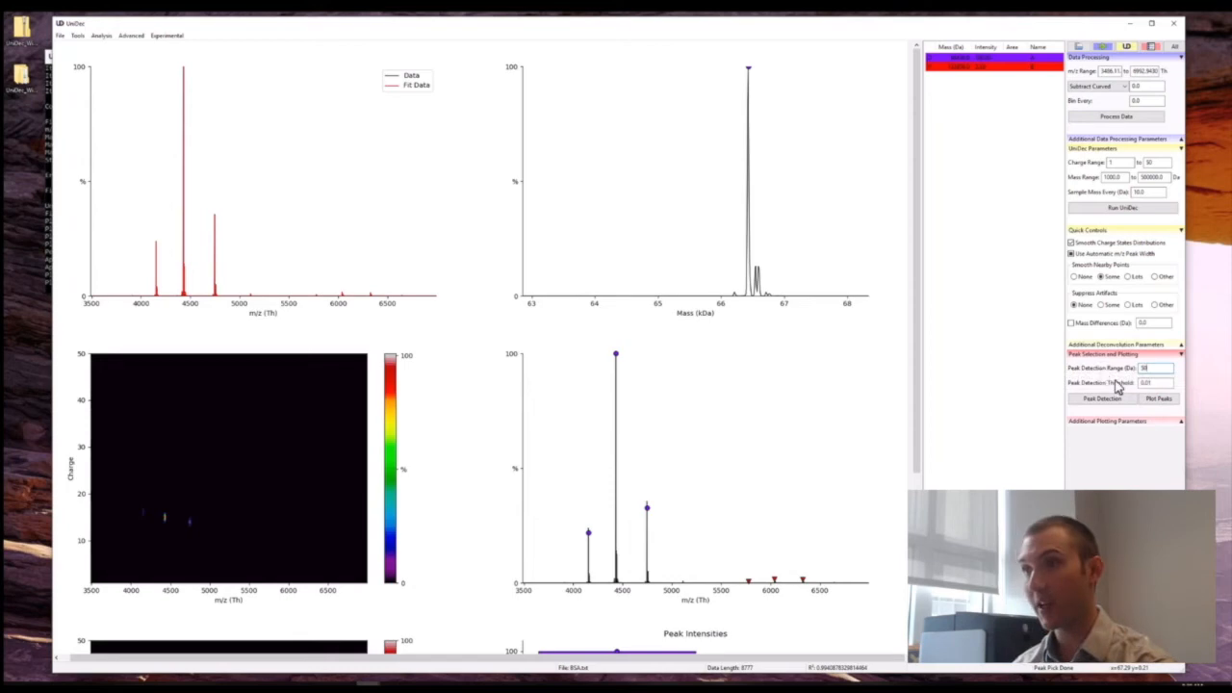
click(1109, 400)
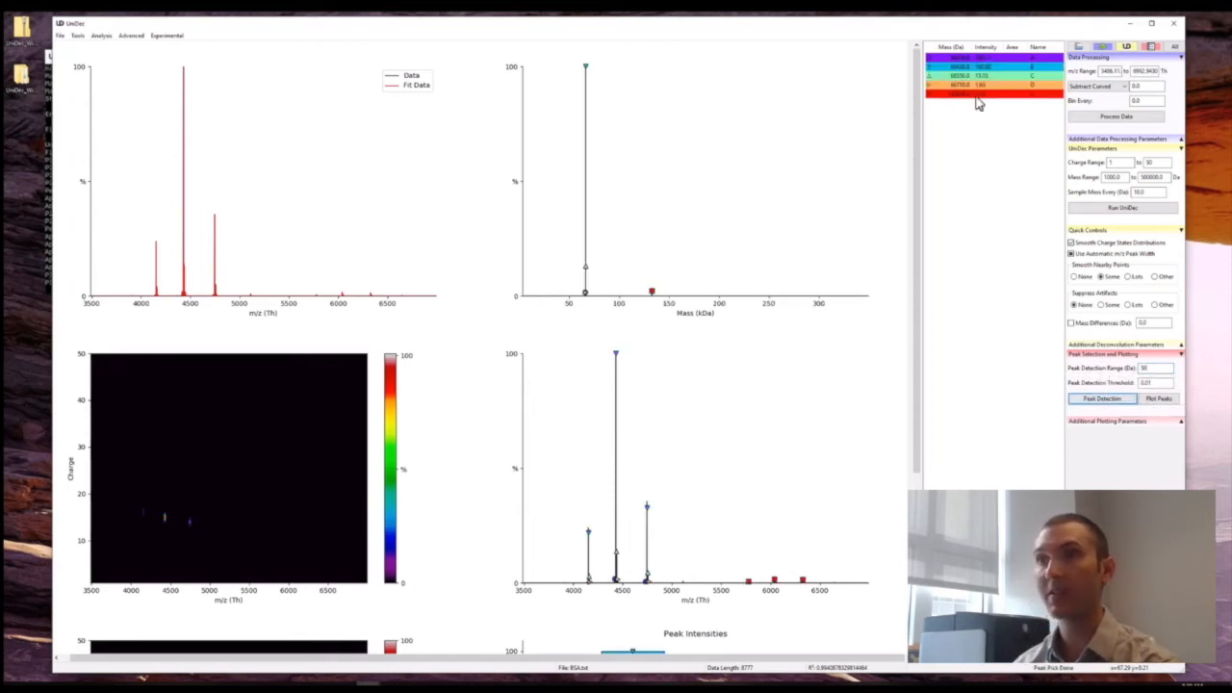
drag(581, 285, 651, 281)
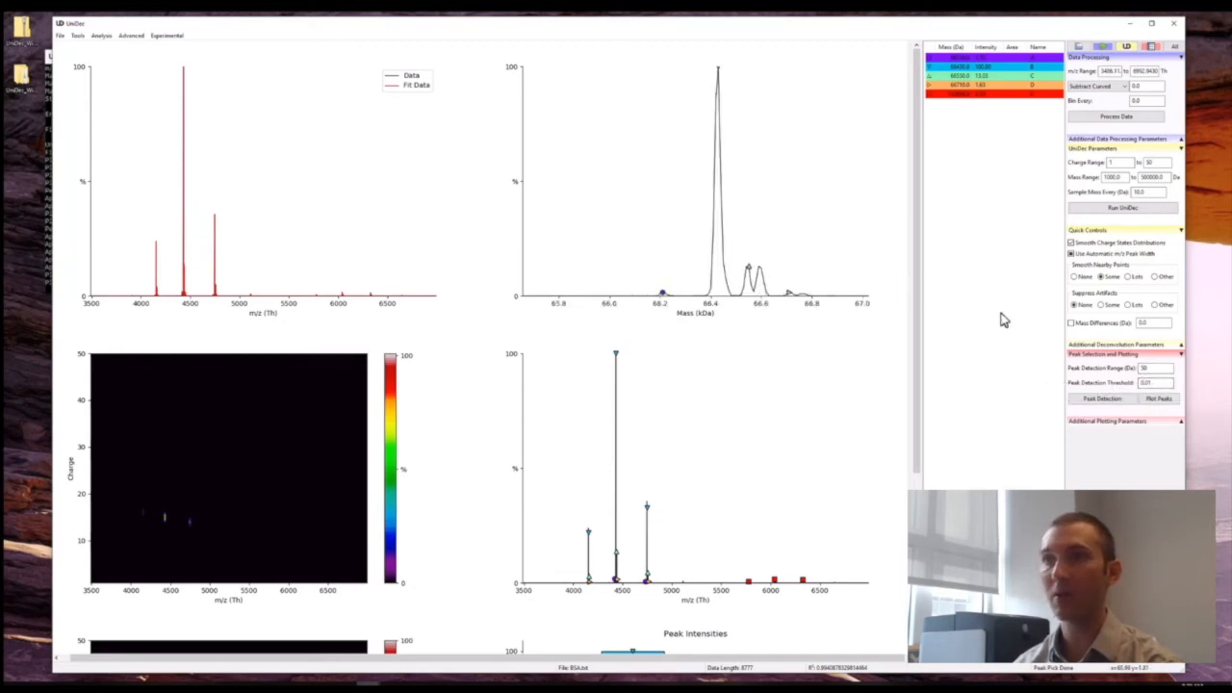
Set the peak detection threshold to 0.05 and range to 20 Da, rerun peak detection, and inspect the peaks near 66.5 kDa.
drag(1164, 384, 1114, 379)
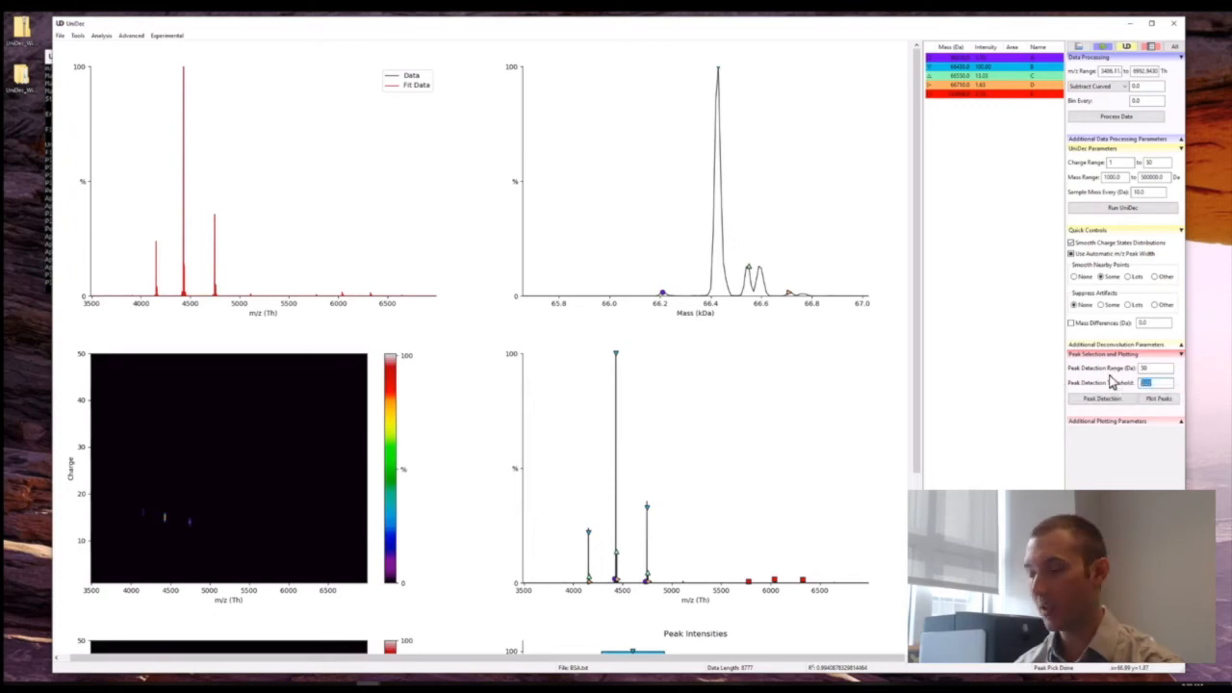
drag(1160, 368, 1095, 372)
text(20)
click(1100, 397)
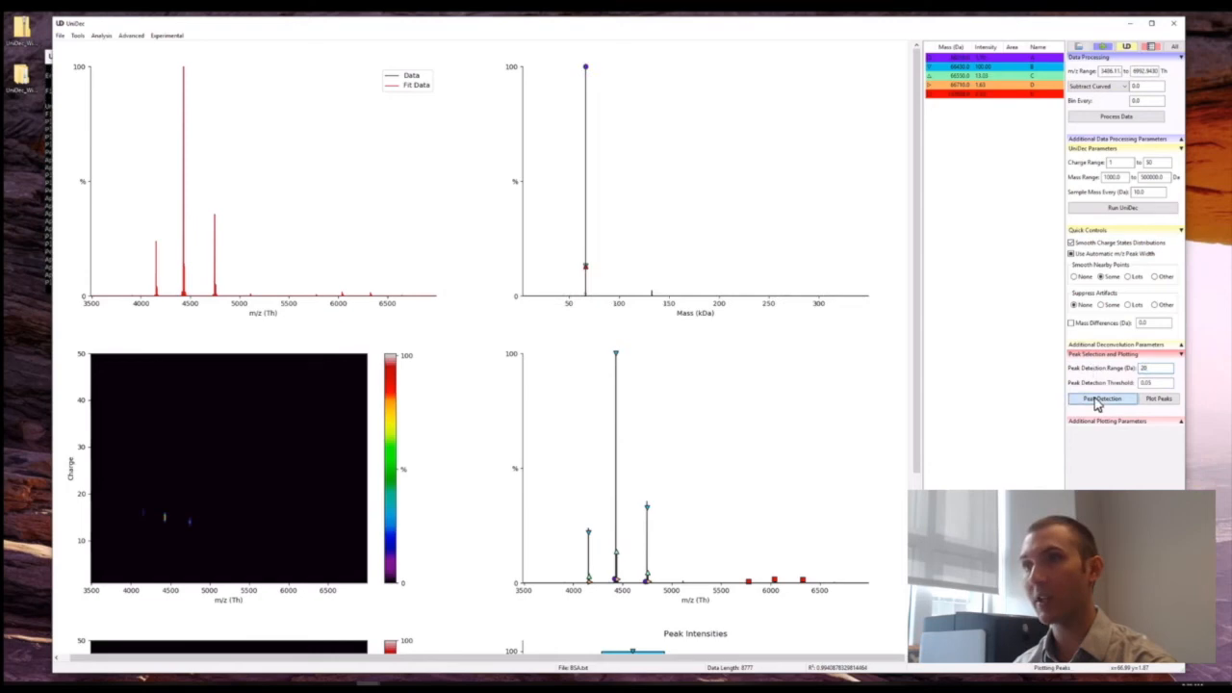
drag(578, 290, 590, 287)
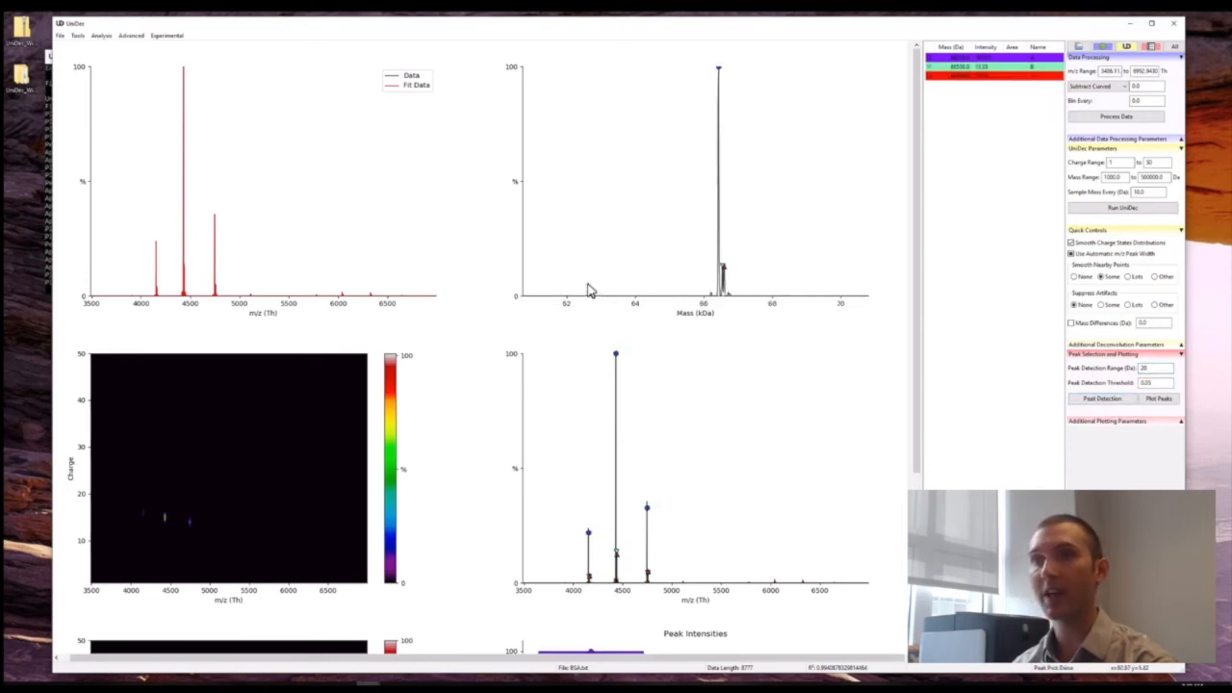
drag(736, 285, 737, 286)
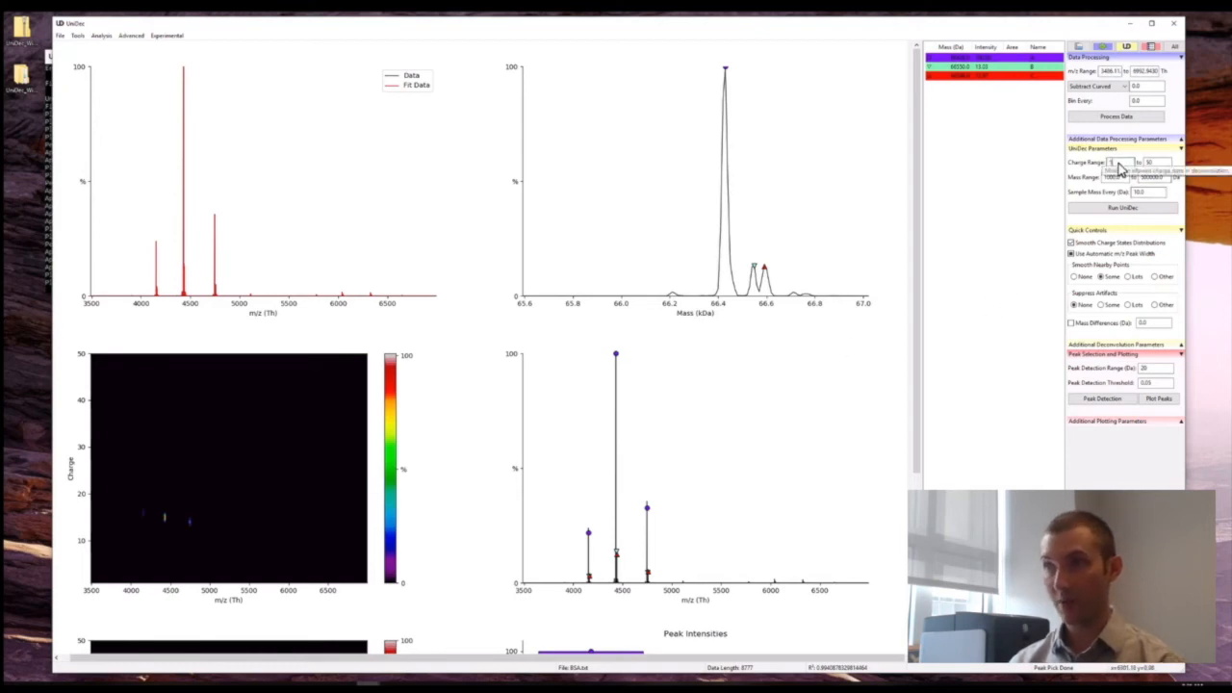
Set the charge range to 10 to 30 and rerun the UniDec deconvolution.
text(0)
drag(1158, 163, 1148, 164)
text(30)
click(1131, 214)
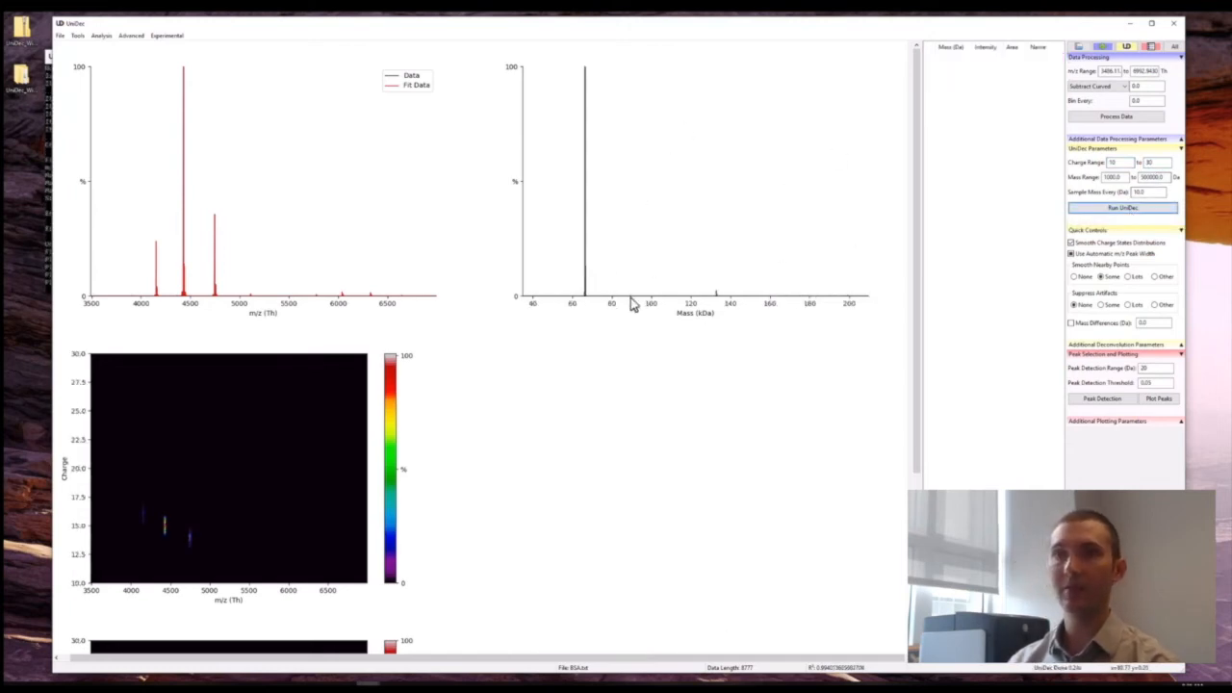
Set the mass range to 60000 to 140000 Da, rerun UniDec, and inspect the mass spectrum from about 66 to 66.9 kDa.
drag(1123, 178, 1045, 173)
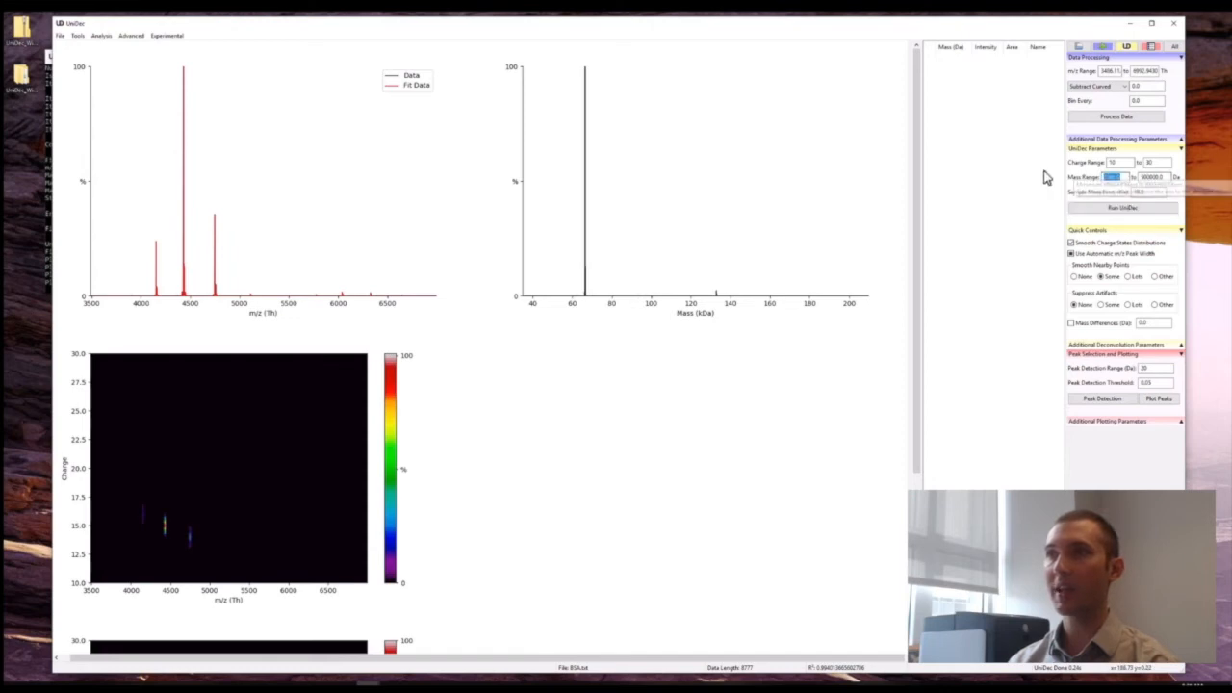
text(600)
key(Tab)
text(160000)
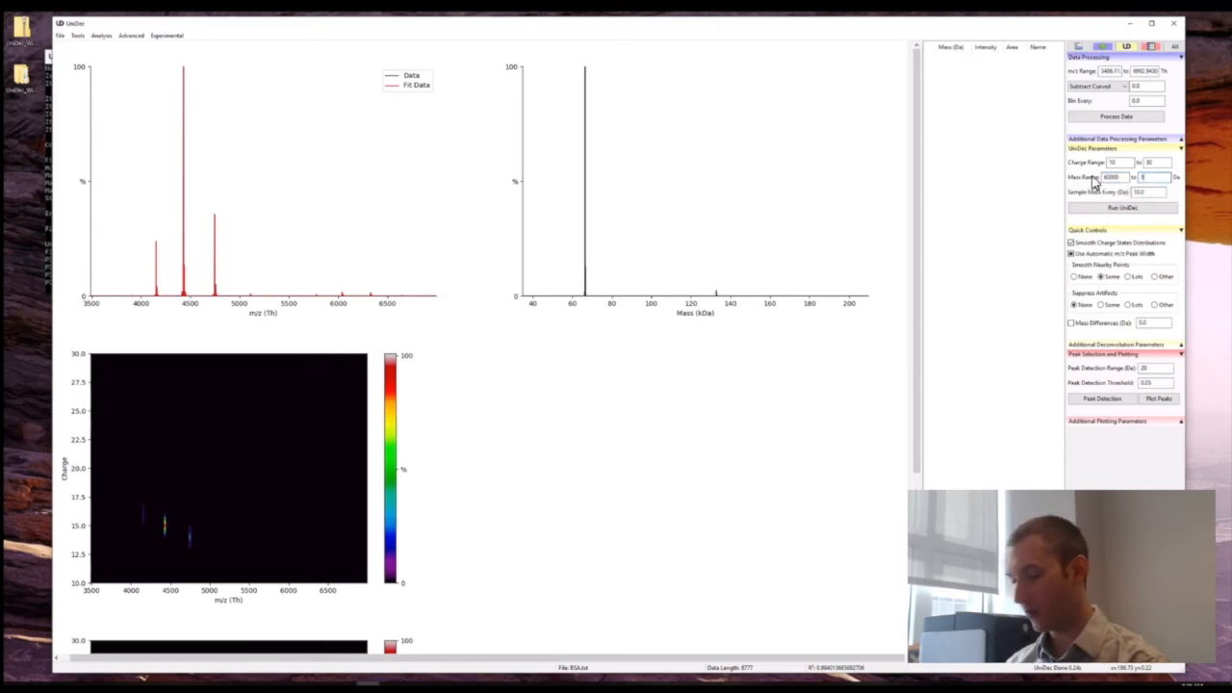
click(1123, 212)
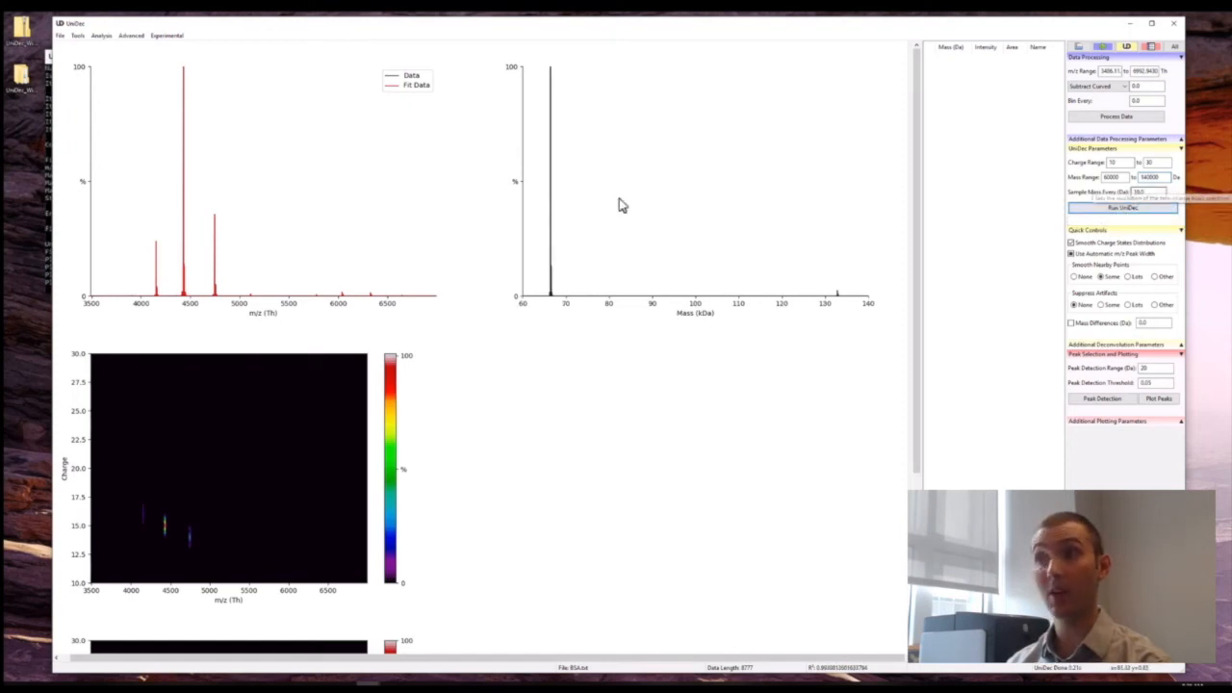
drag(561, 291, 717, 278)
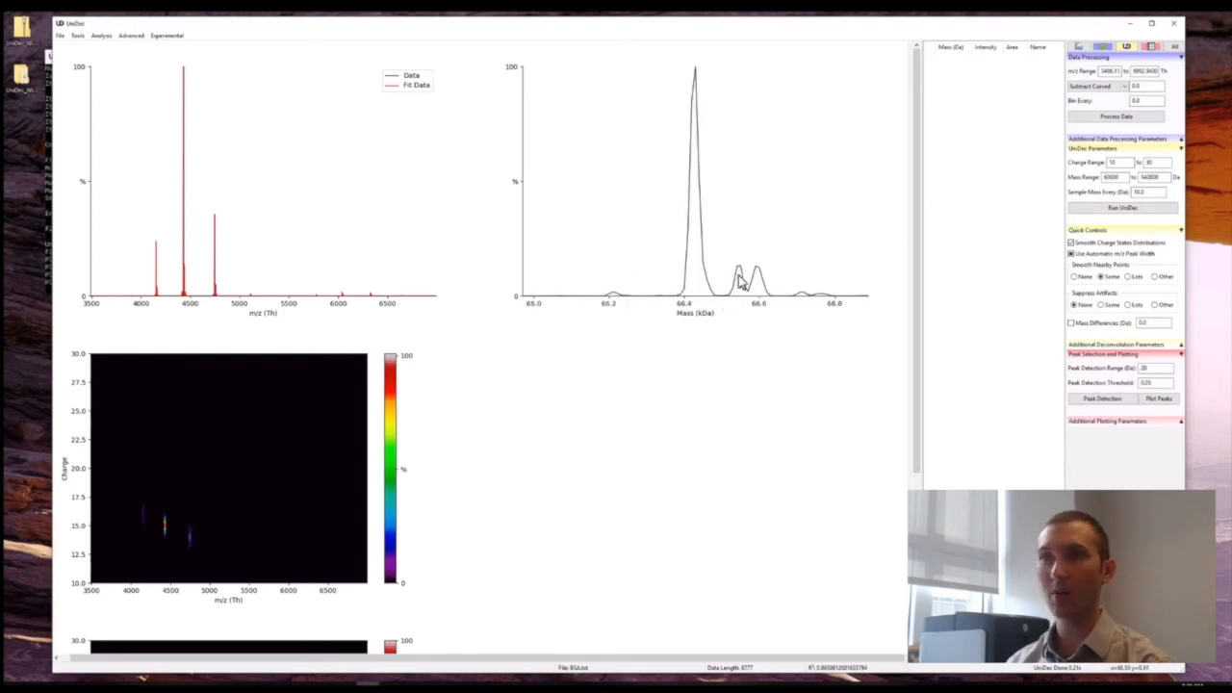
Set the mass sampling to every 1 Da, rerun UniDec, and inspect the mass spectrum from about 66.2 to 66.7 kDa.
double_click(1142, 192)
text(1)
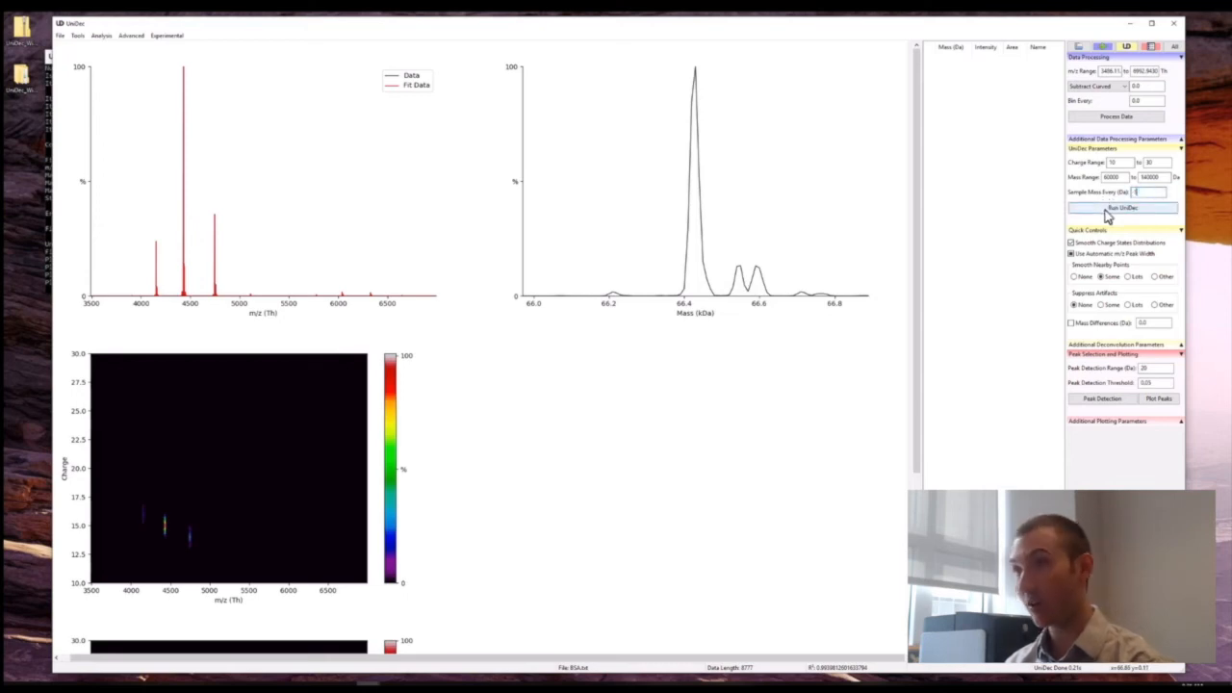
click(1107, 212)
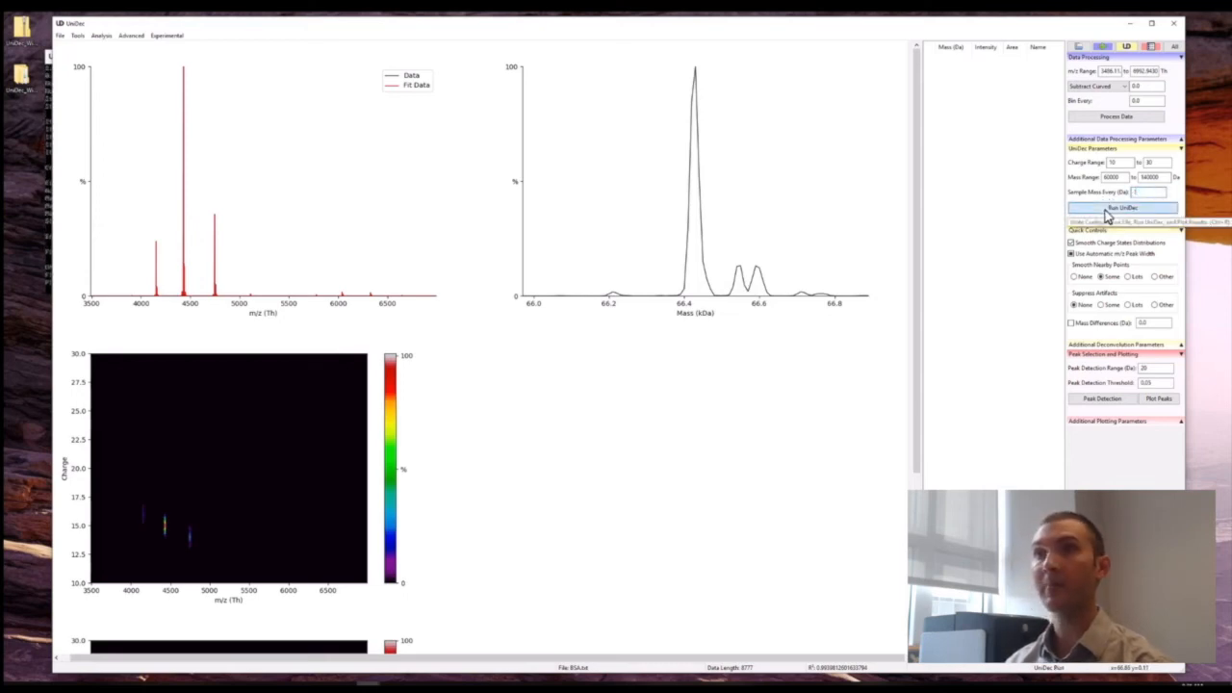
click(619, 277)
drag(544, 289, 557, 286)
drag(712, 287, 716, 287)
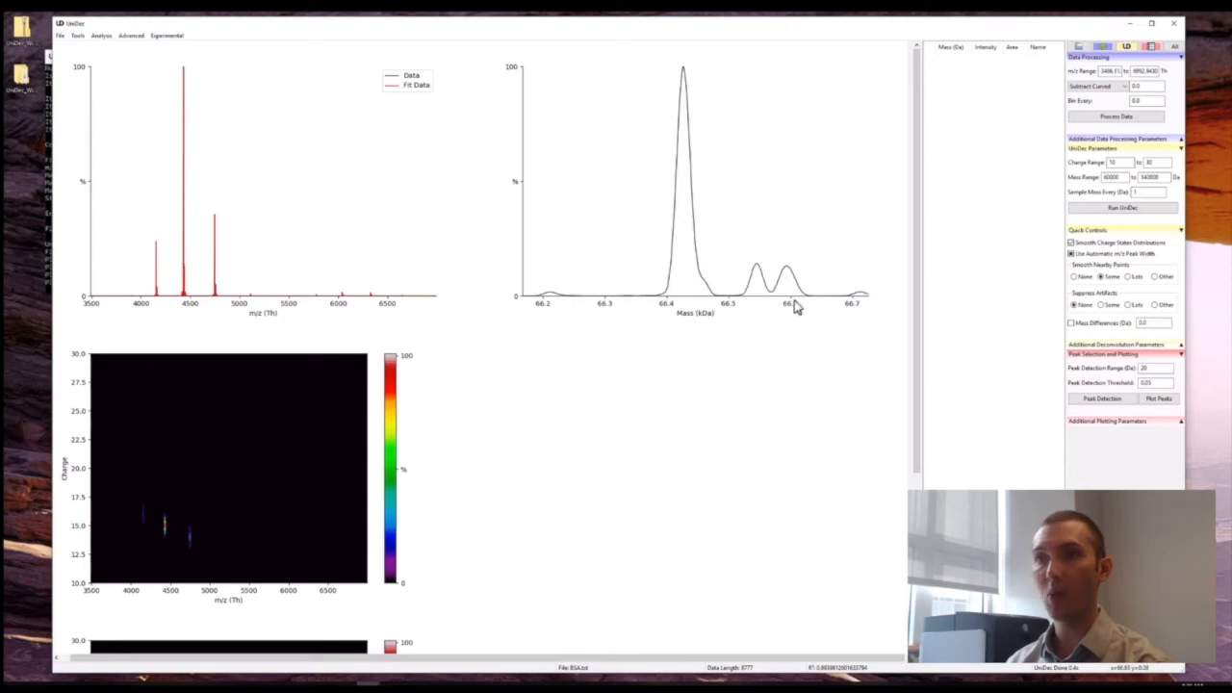
Run peak detection and label the charge states of the most intense peak, A.
click(1095, 398)
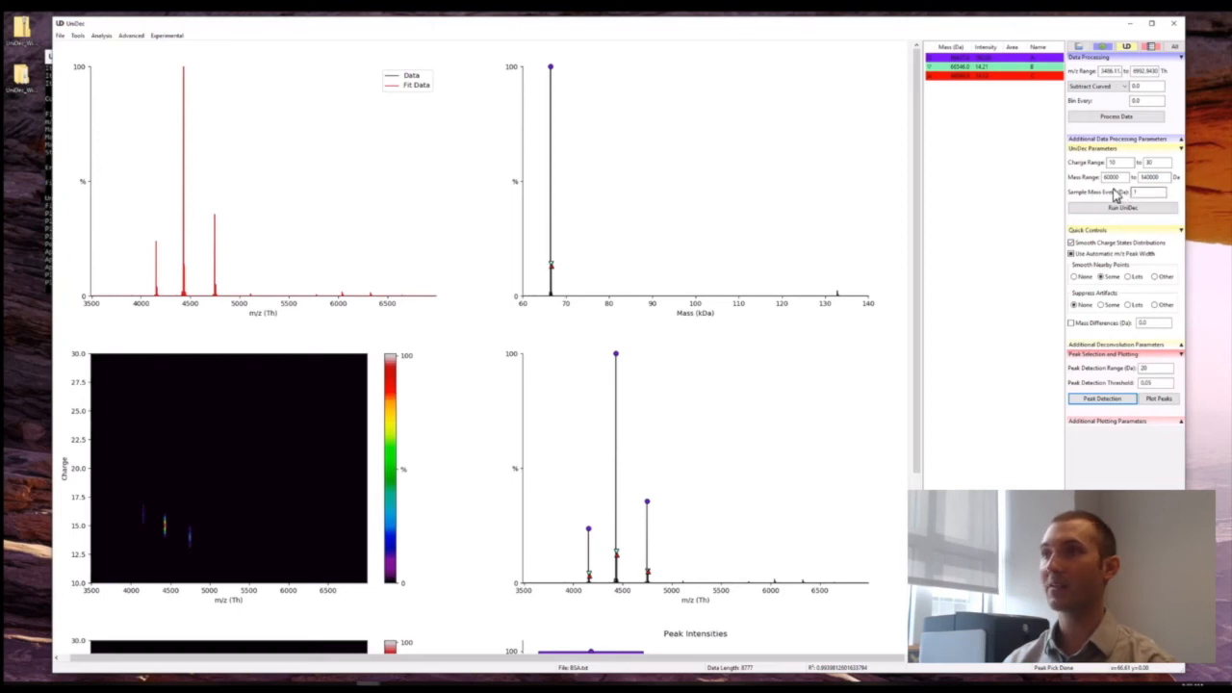
right_click(954, 60)
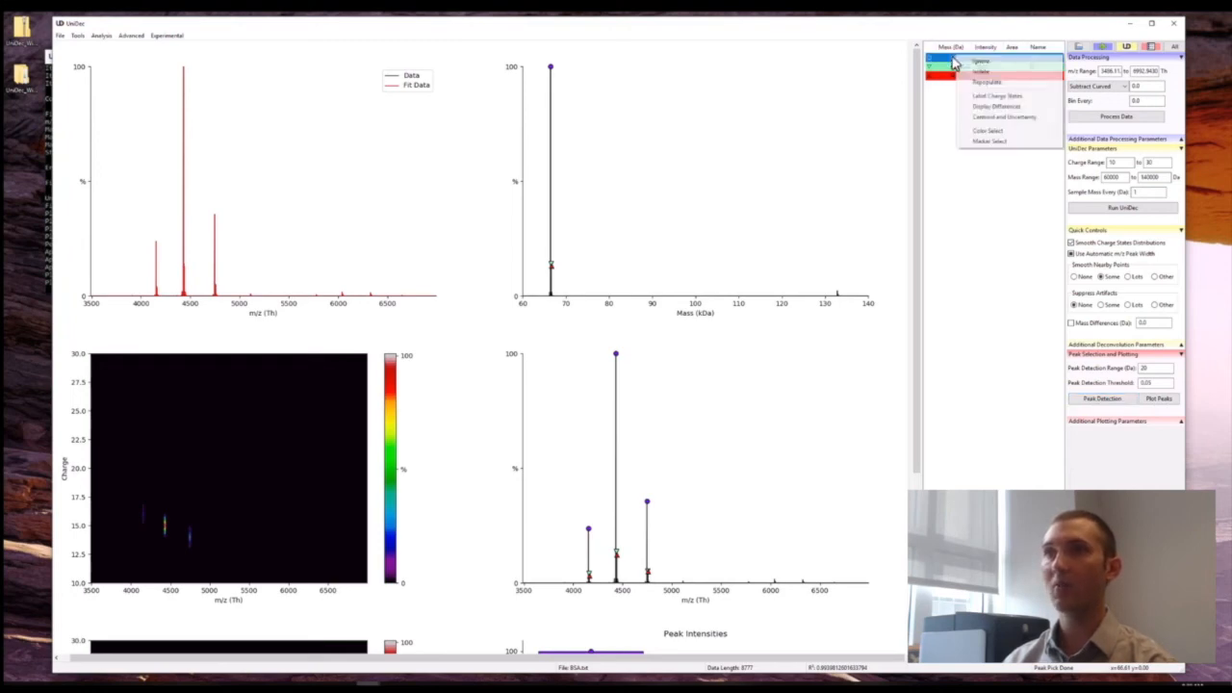
click(1025, 96)
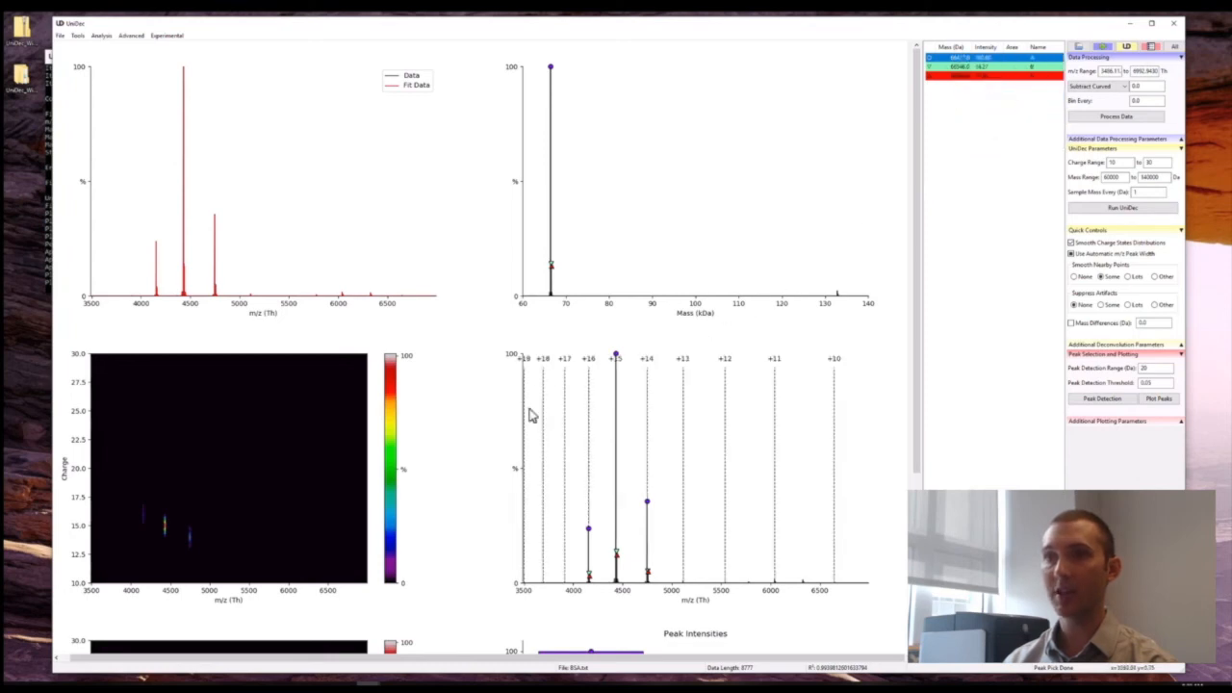
Show the peak centroids and uncertainties, and display the mass differences relative to peak A.
right_click(965, 64)
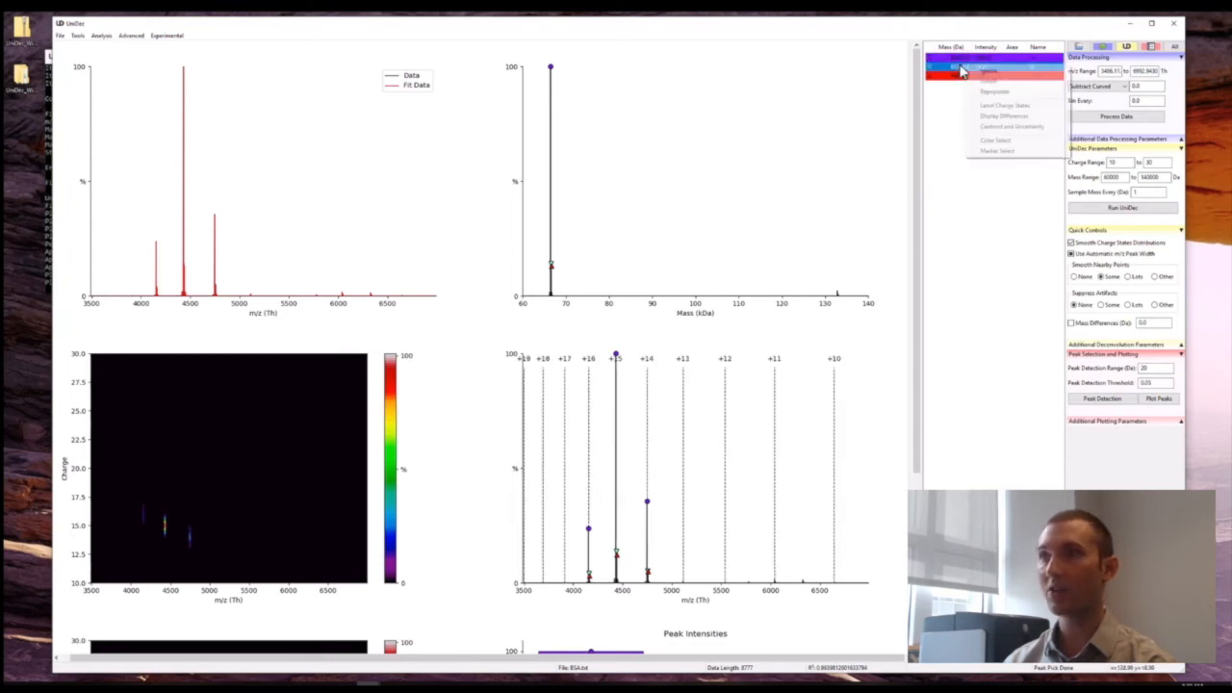
click(982, 126)
right_click(959, 71)
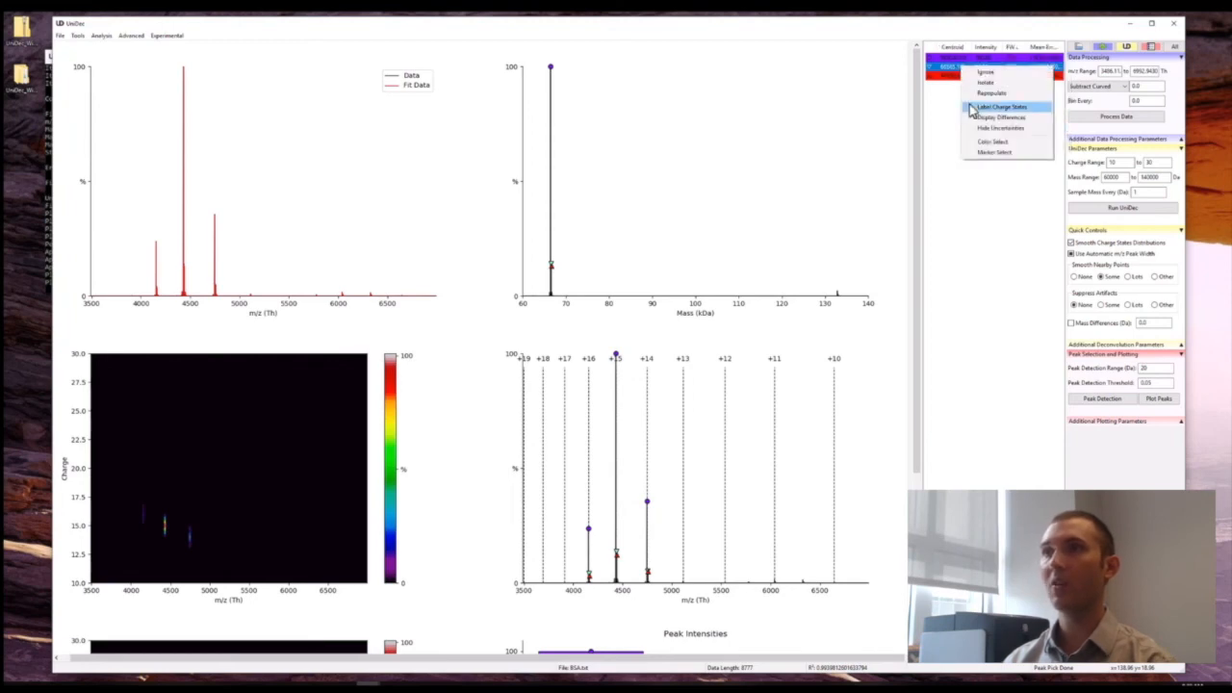
right_click(954, 63)
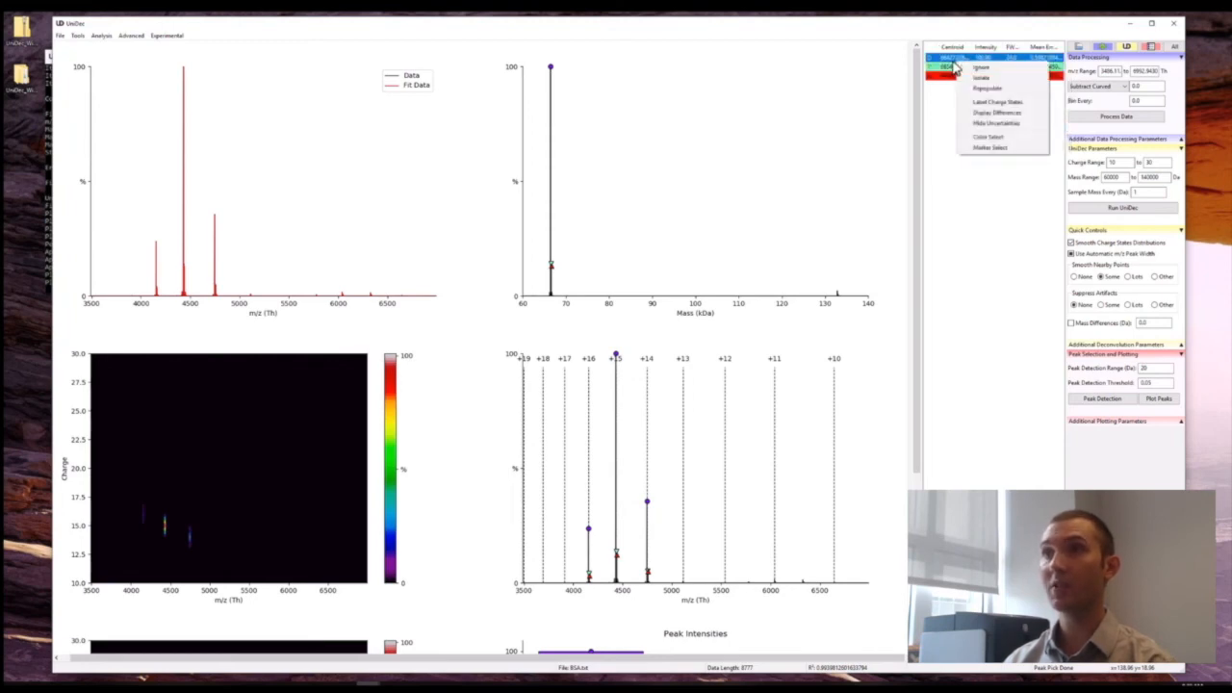
click(975, 114)
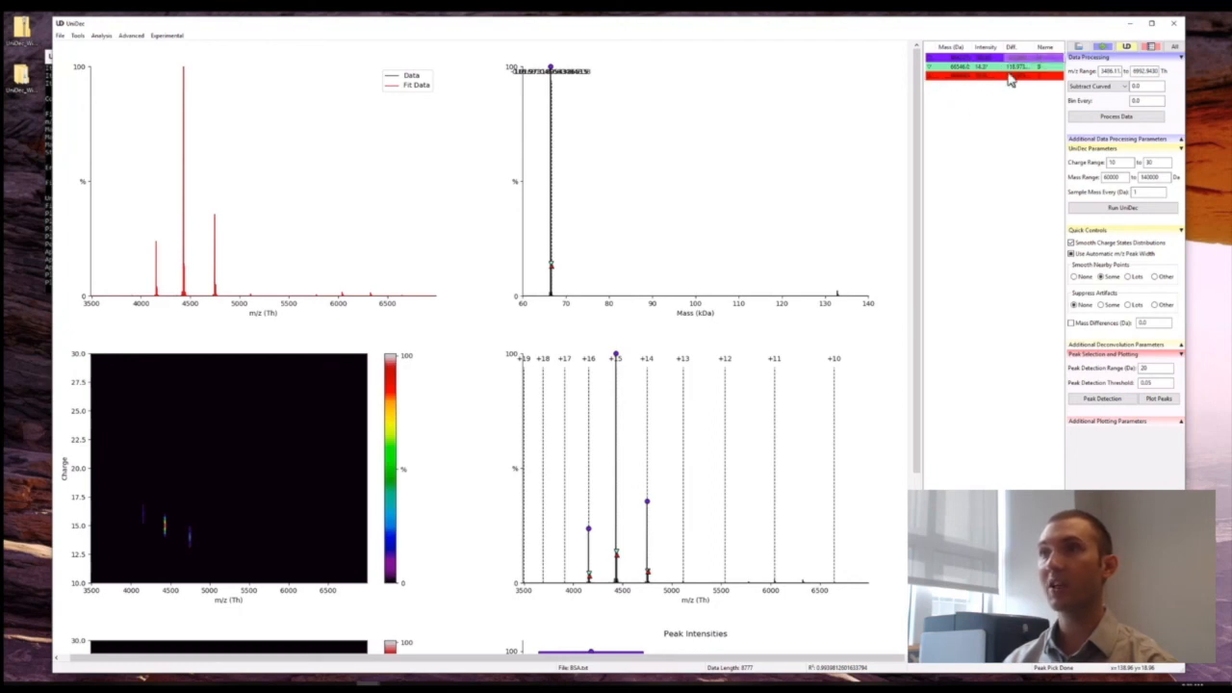
drag(544, 272, 785, 267)
Rerun peak detection and display the mass differences relative to peak A, viewing the mass spectrum from about 66.3 to 66.65 kDa.
click(1104, 400)
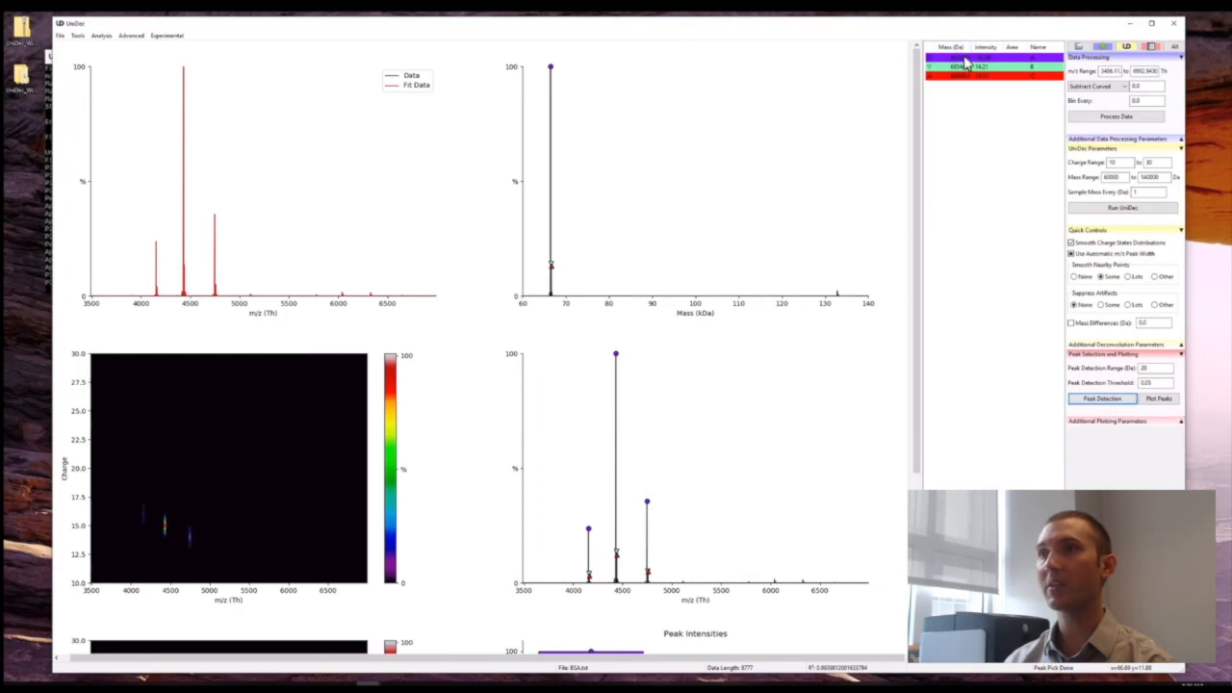
right_click(970, 59)
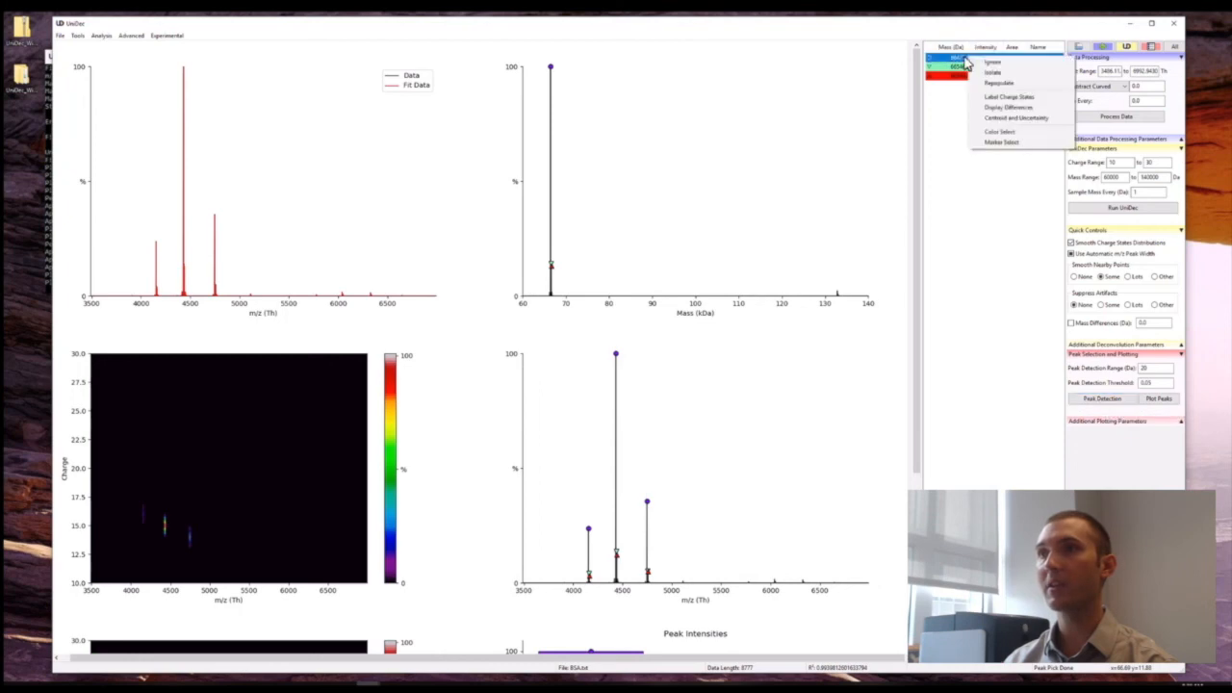
click(1001, 107)
drag(549, 281, 671, 279)
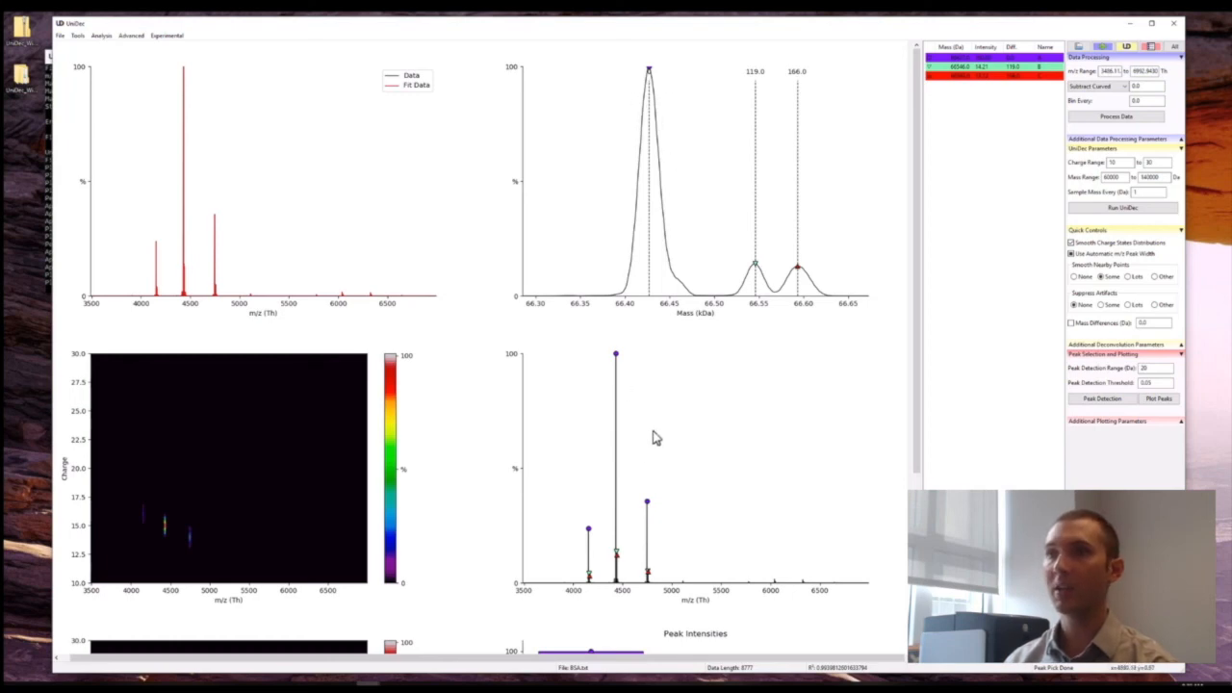
Examine the marked peaks in the m/z plot from about 4410 to 4465 Th, and restore the full m/z range.
scroll(677, 418, down, 3)
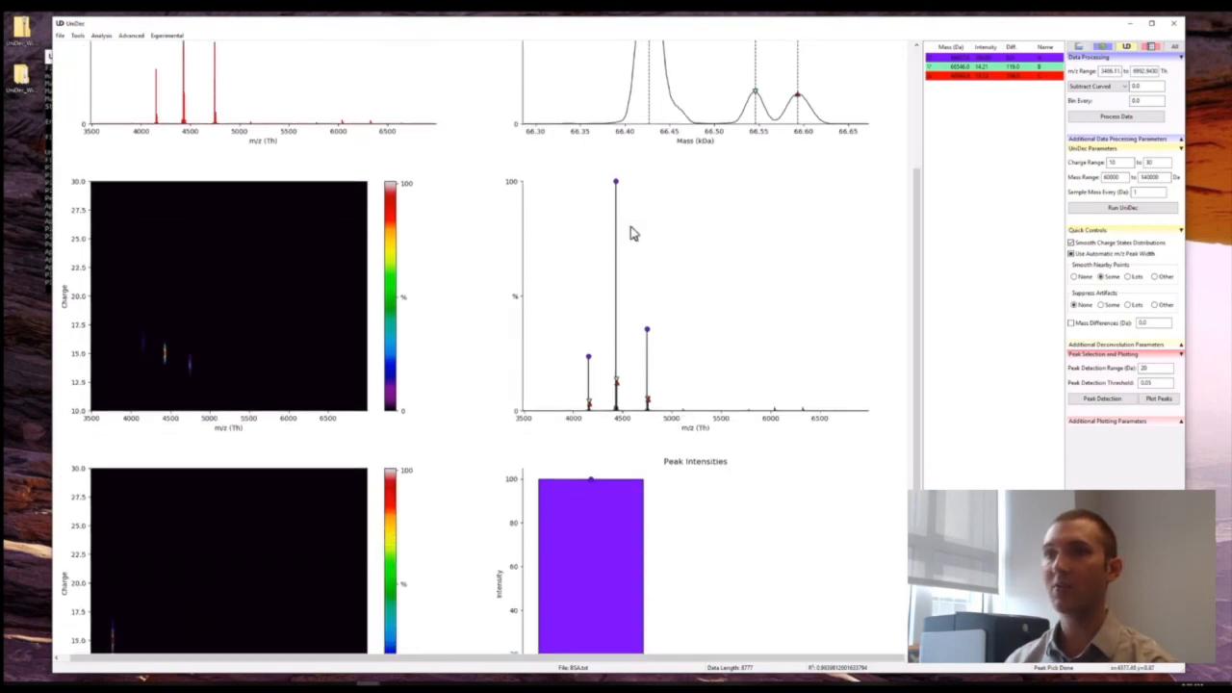
scroll(648, 436, down, 2)
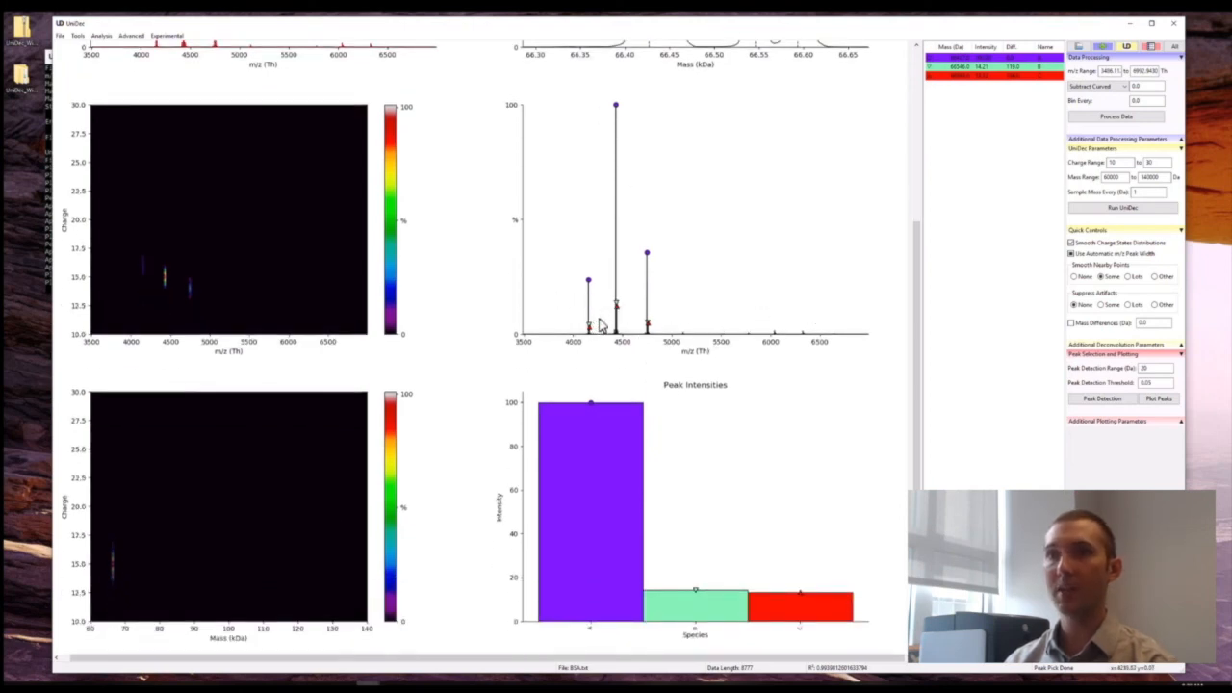
drag(613, 315, 766, 311)
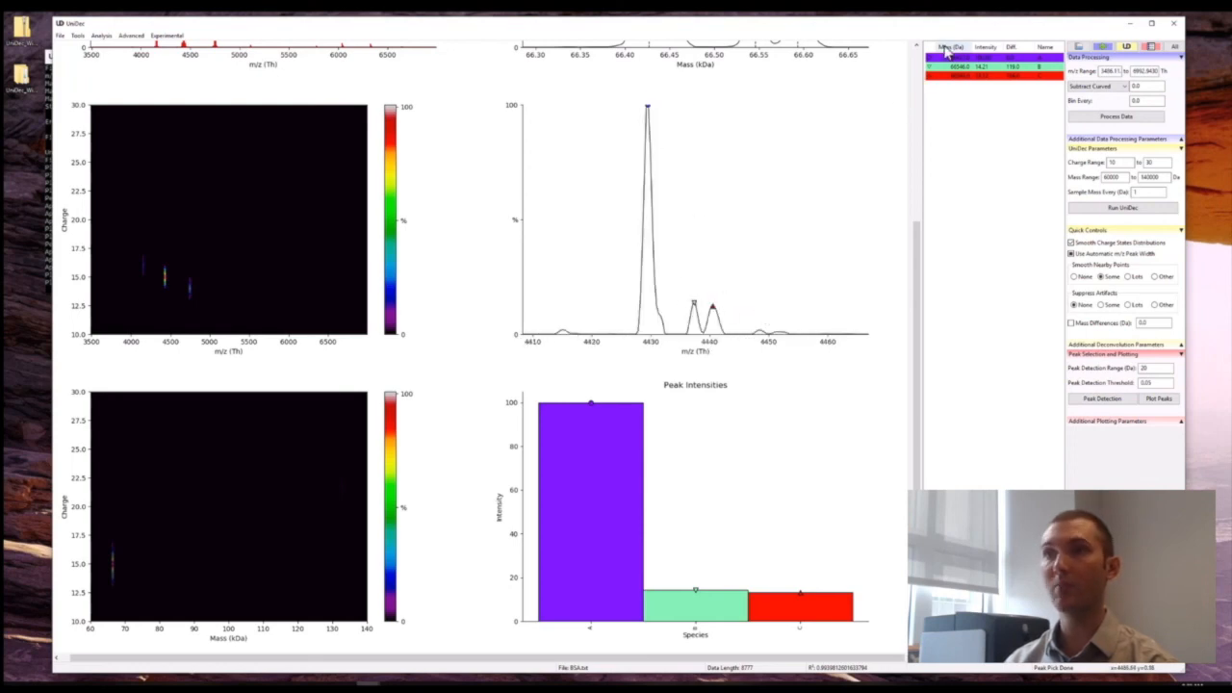
click(707, 262)
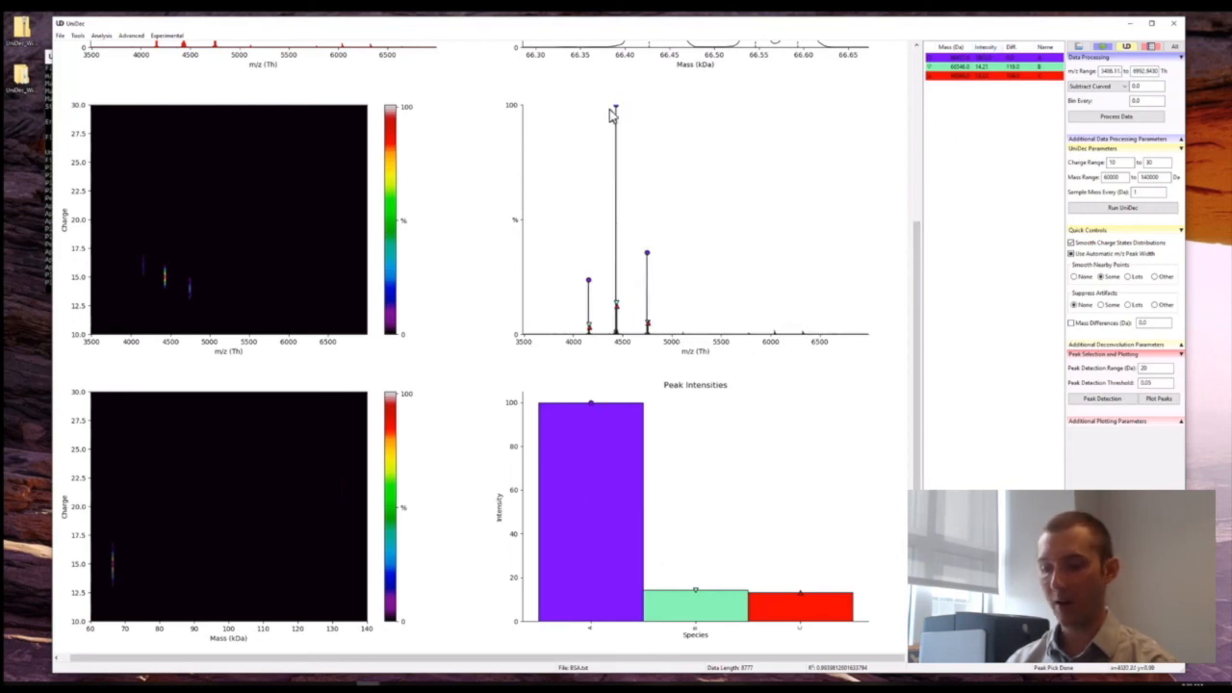
click(110, 39)
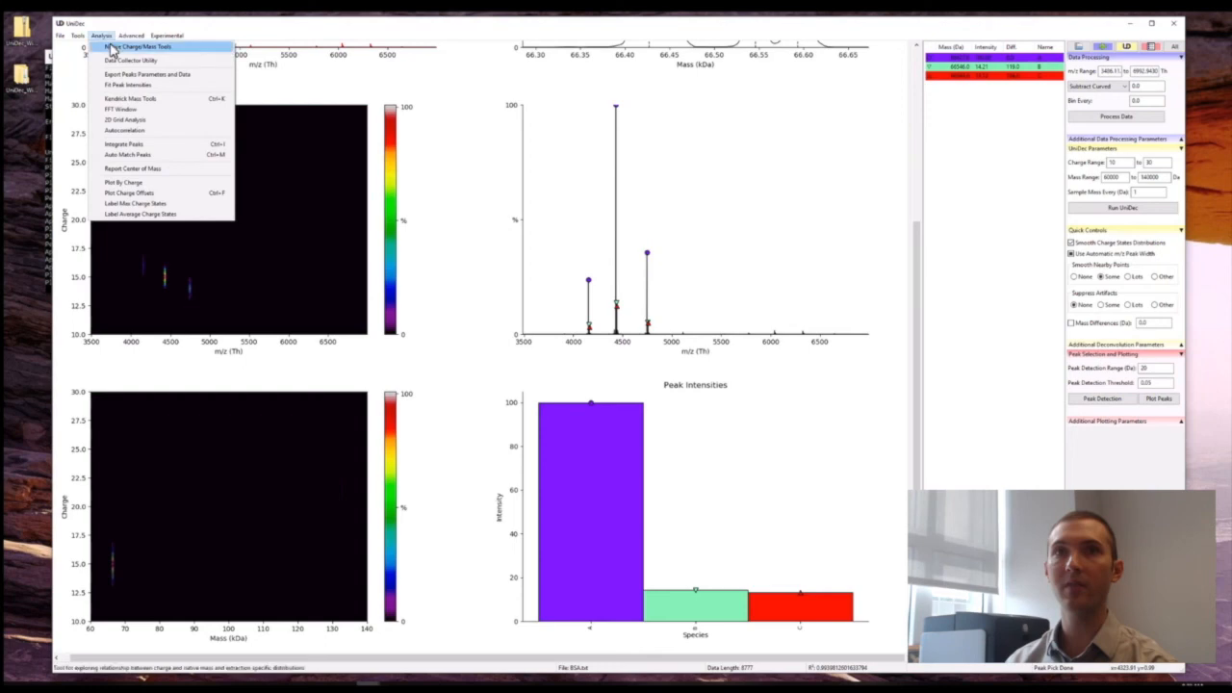
click(135, 149)
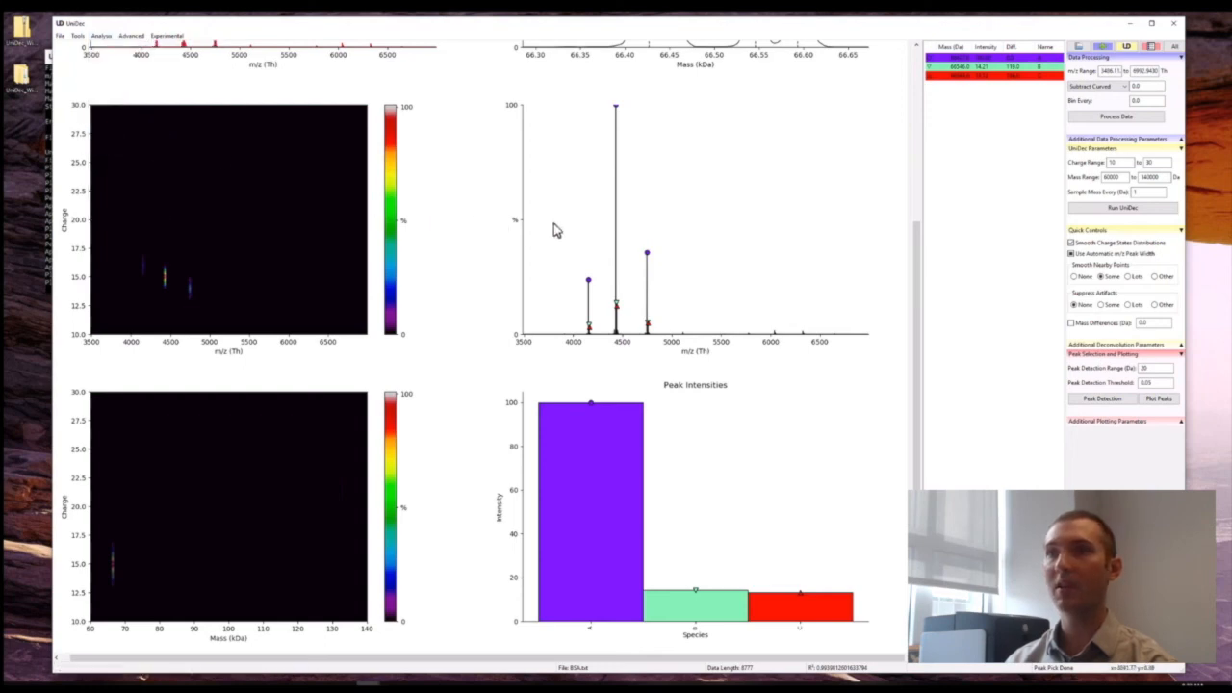
Restore the full mass spectrum and examine it from about 65 to 68.5 kDa.
scroll(722, 434, up, 5)
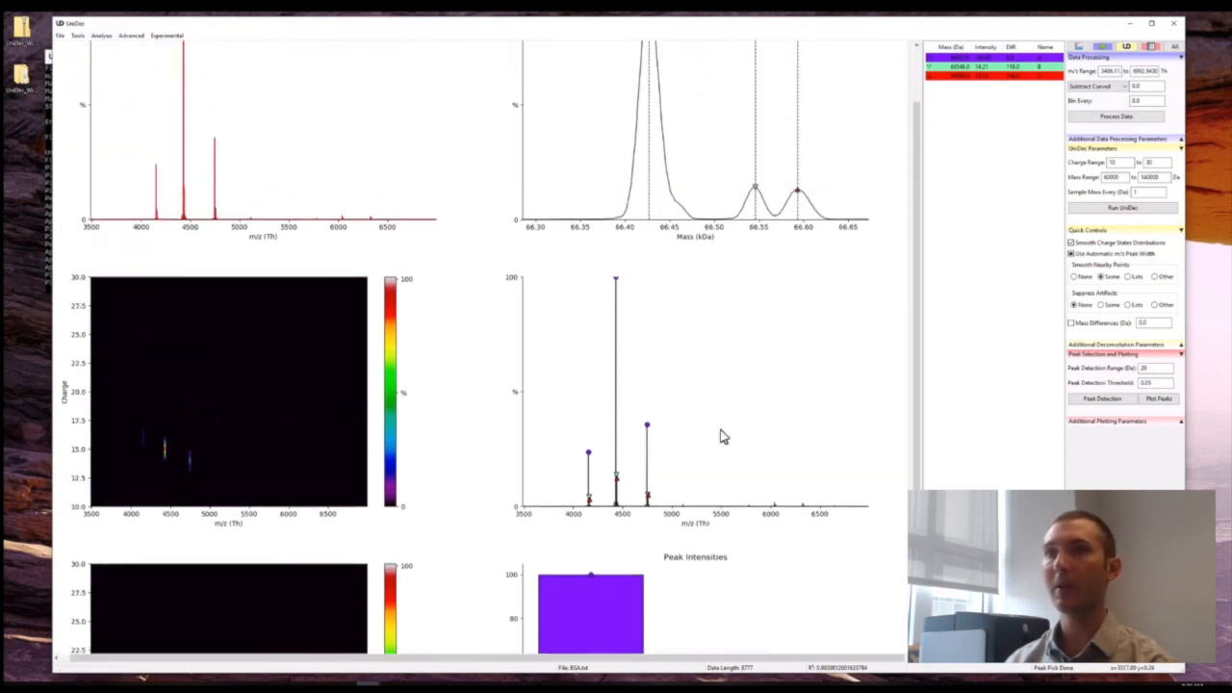
click(598, 217)
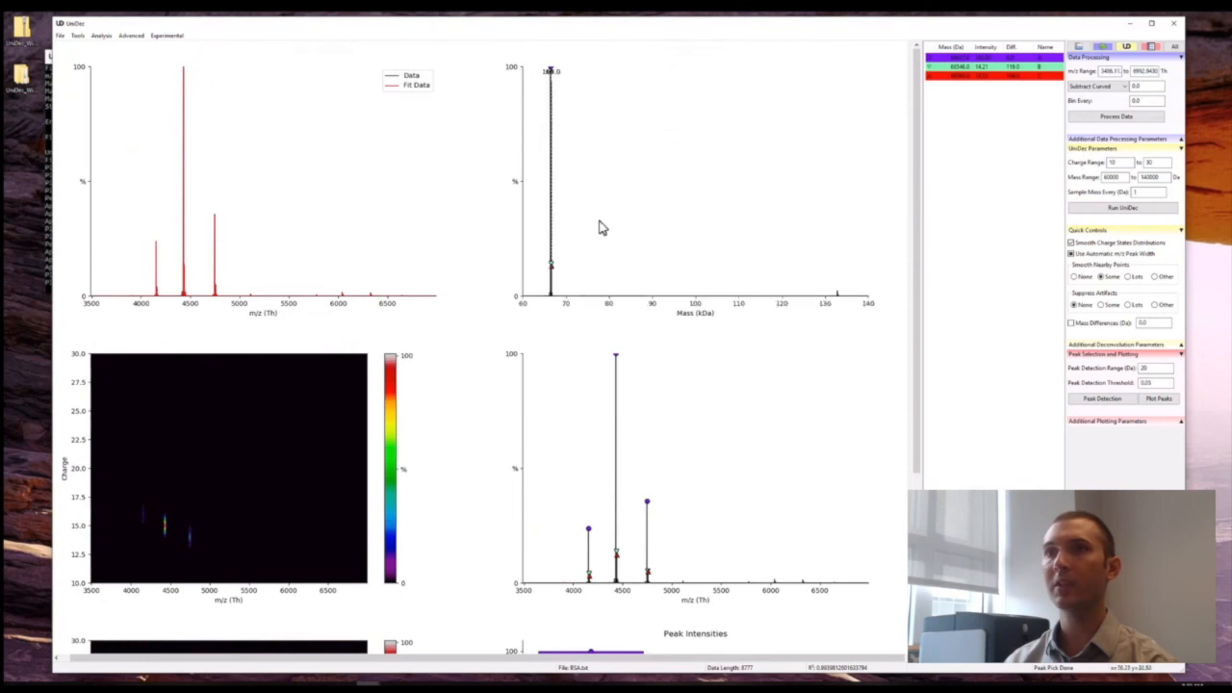
drag(542, 284, 559, 283)
Plot the individual peak species on the m/z spectrum, inspect them from about 4415 to 4447 Th, and restore the full range.
scroll(716, 366, down, 5)
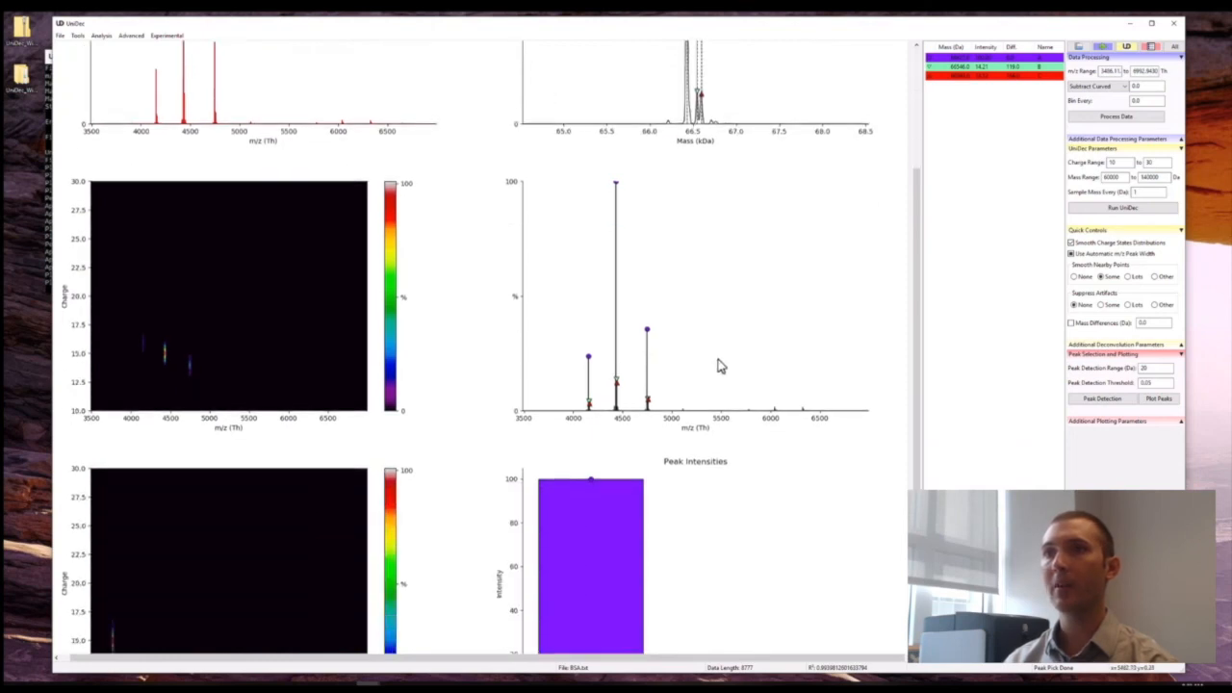
click(1153, 403)
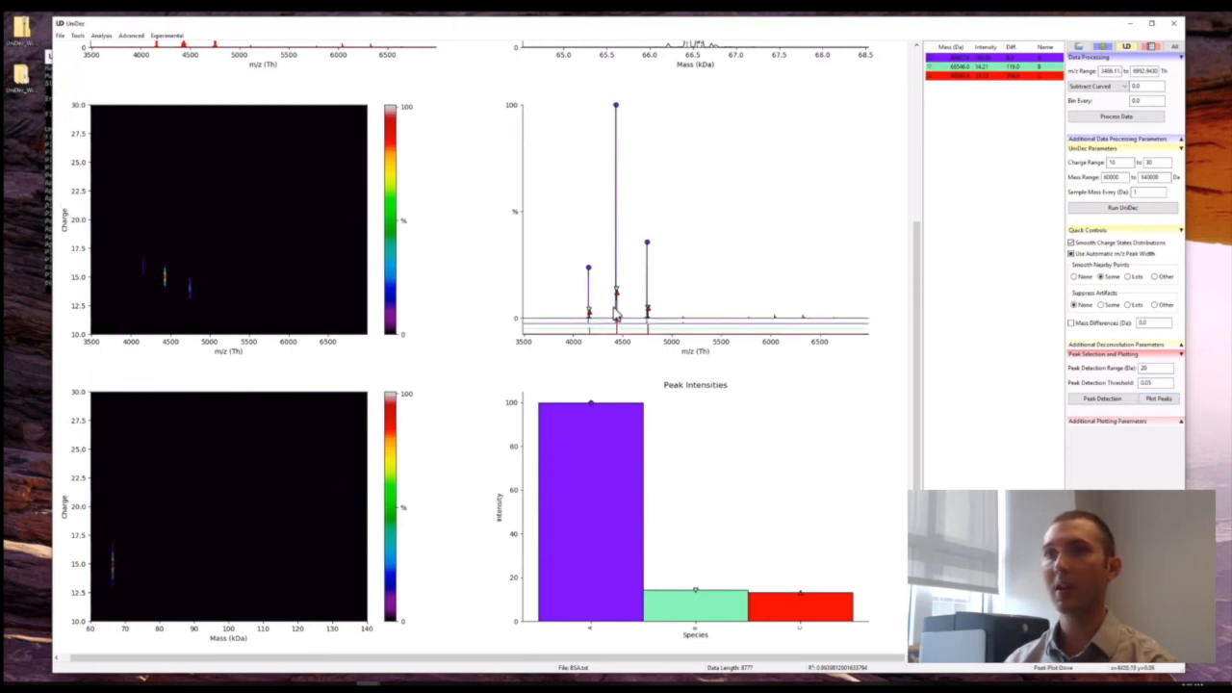
drag(608, 315, 679, 307)
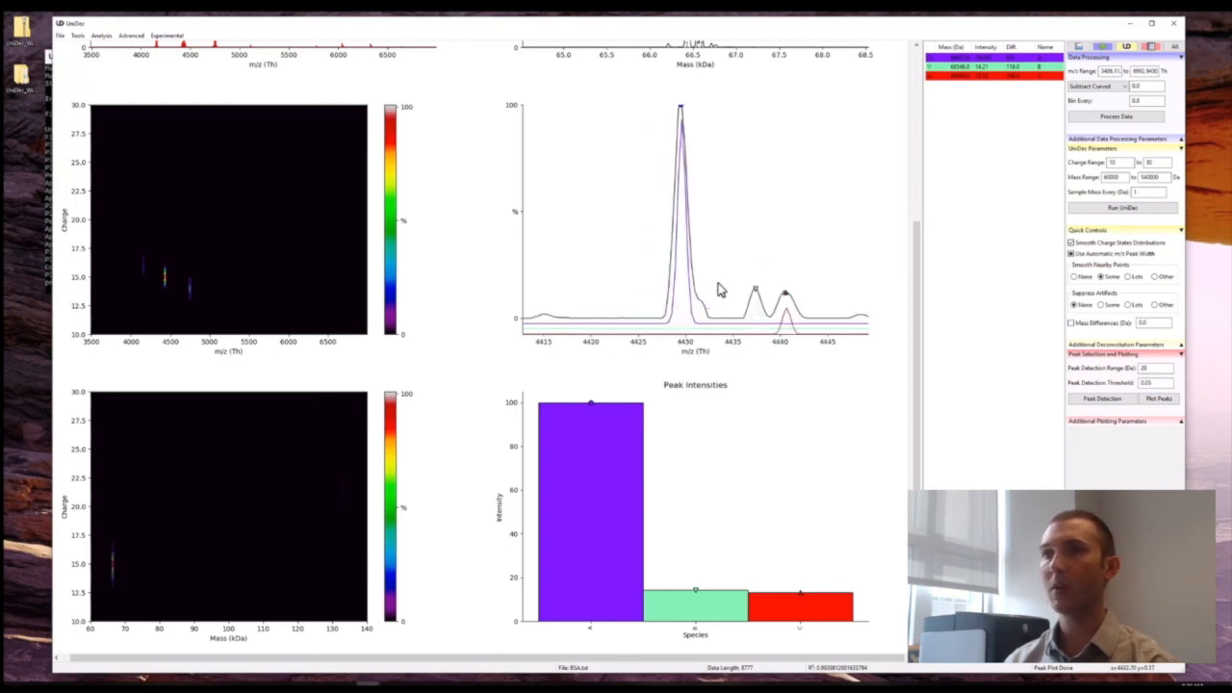
click(721, 290)
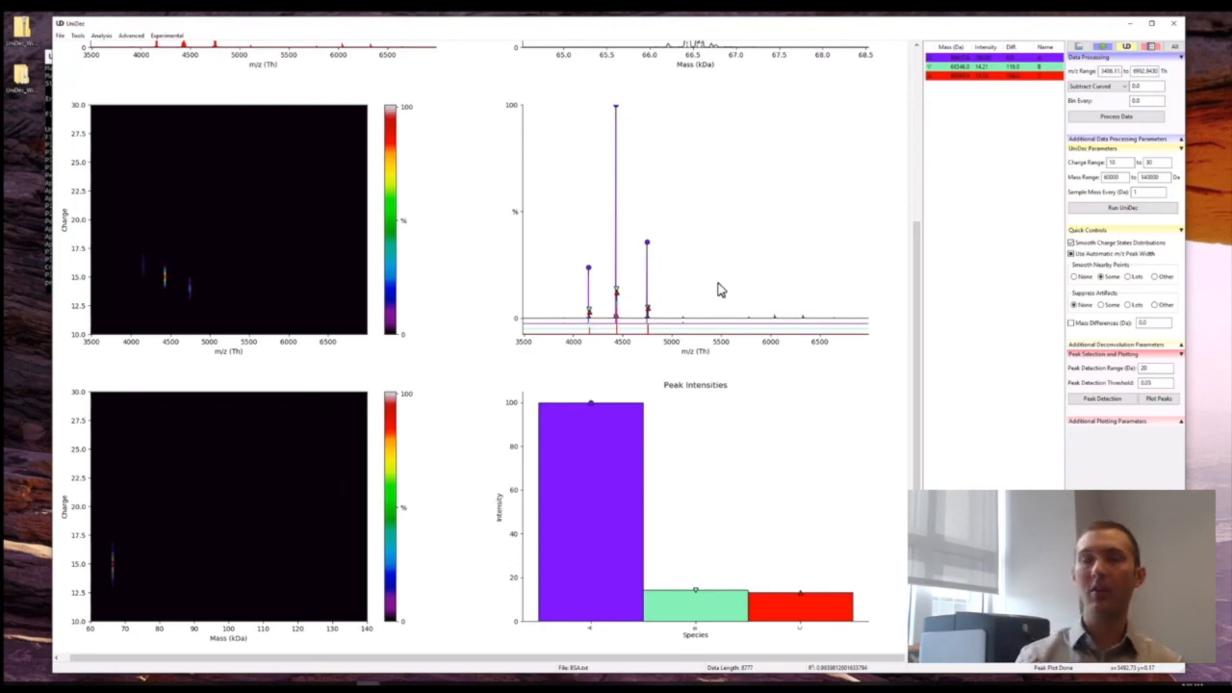